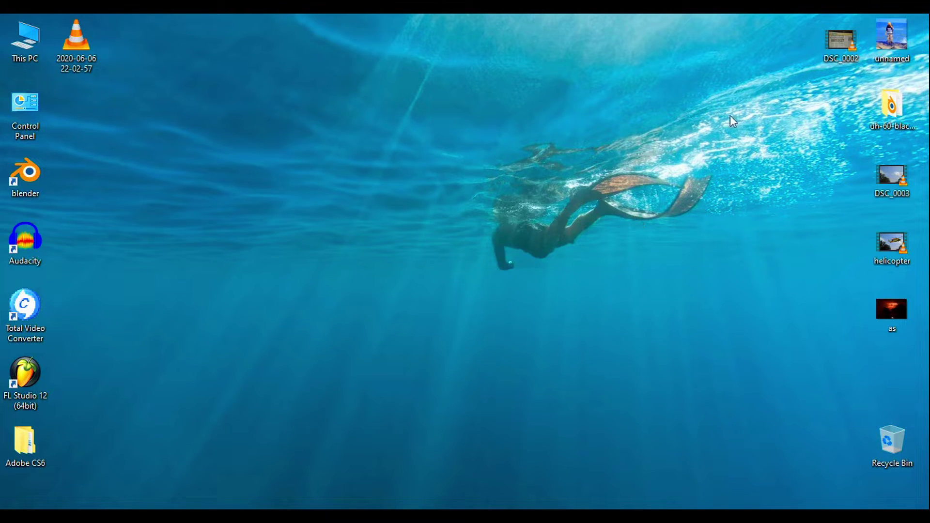
# Bring the DSC_0002 video from the desktop into the Fusion Studio composition.
pyautogui.moveTo(602, 132); pyautogui.dragTo(508, 458)
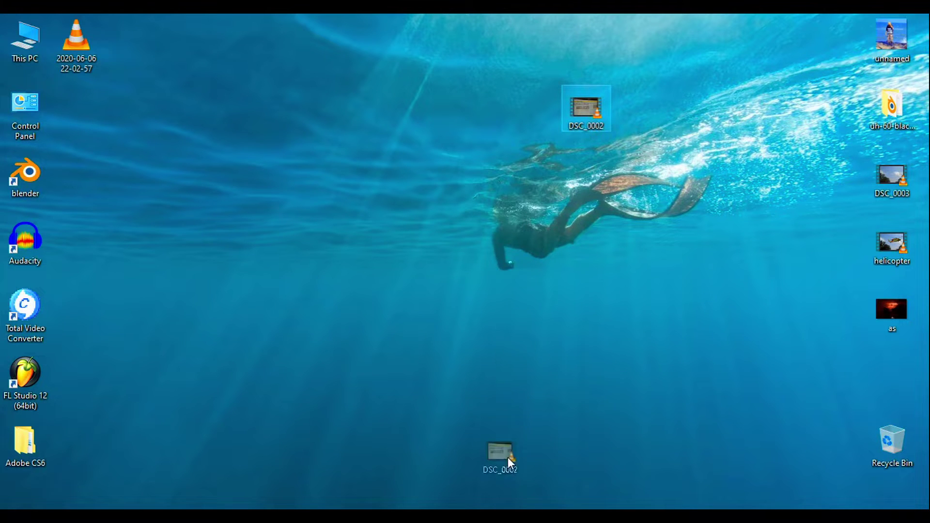
pyautogui.moveTo(515, 504); pyautogui.dragTo(88, 394)
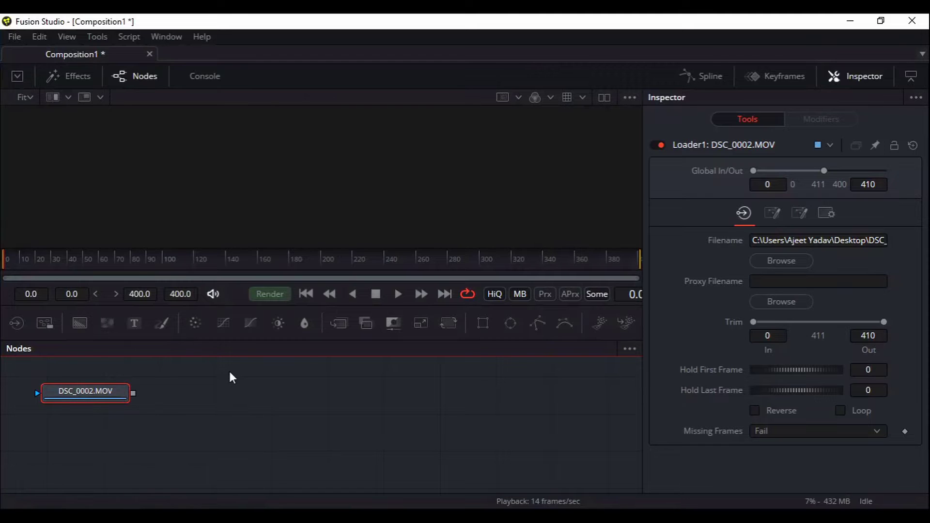
# Add a Planar Tracker after the DSC_0002.MOV clip and display it in the viewer.
pyautogui.hotkey('shift', 'space')
pyautogui.write('pol')
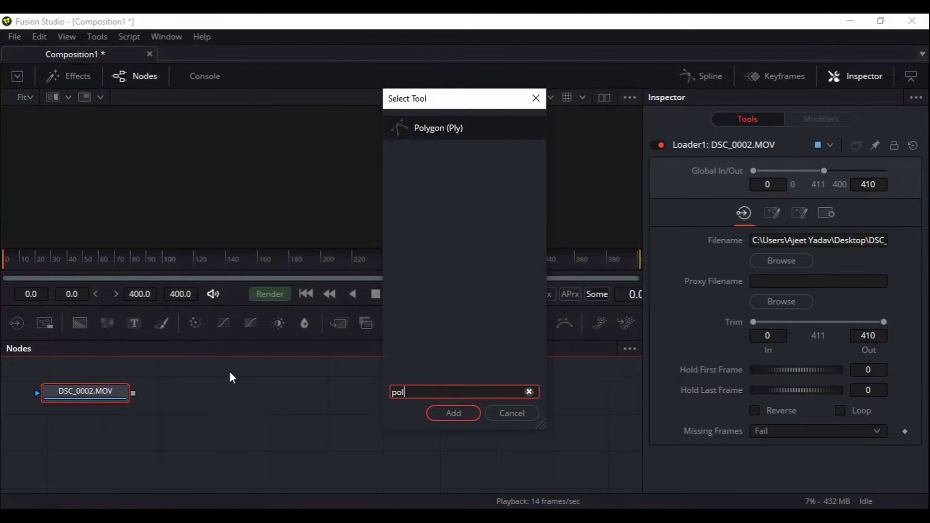
pyautogui.press('BackSpace')
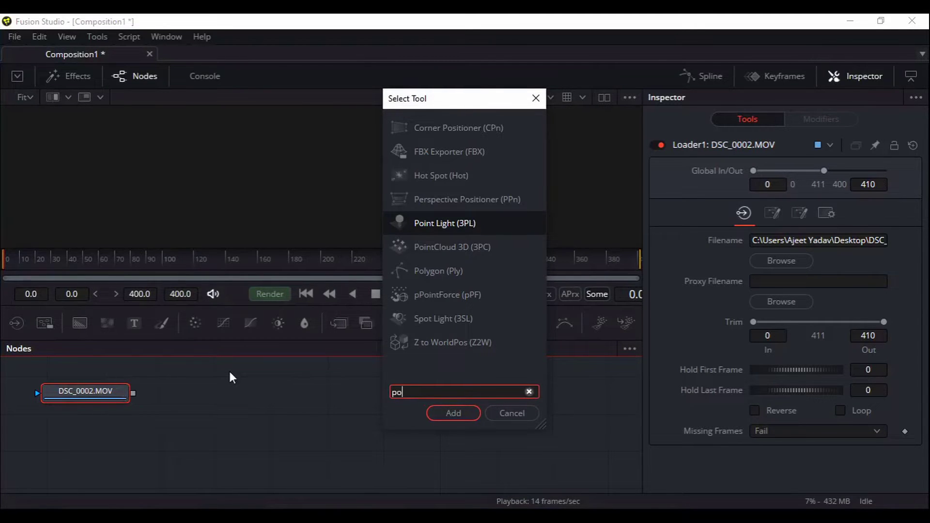
pyautogui.press('BackSpace')
pyautogui.write('l')
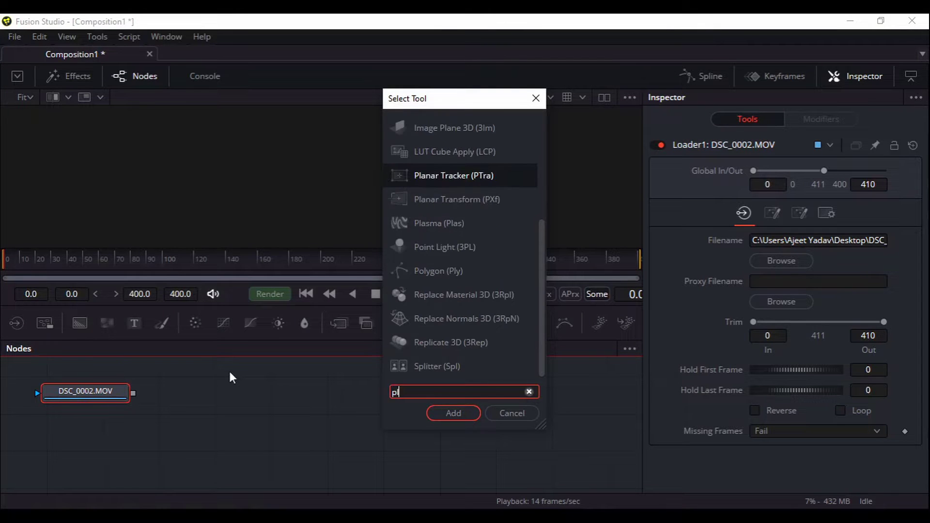
pyautogui.press('Return')
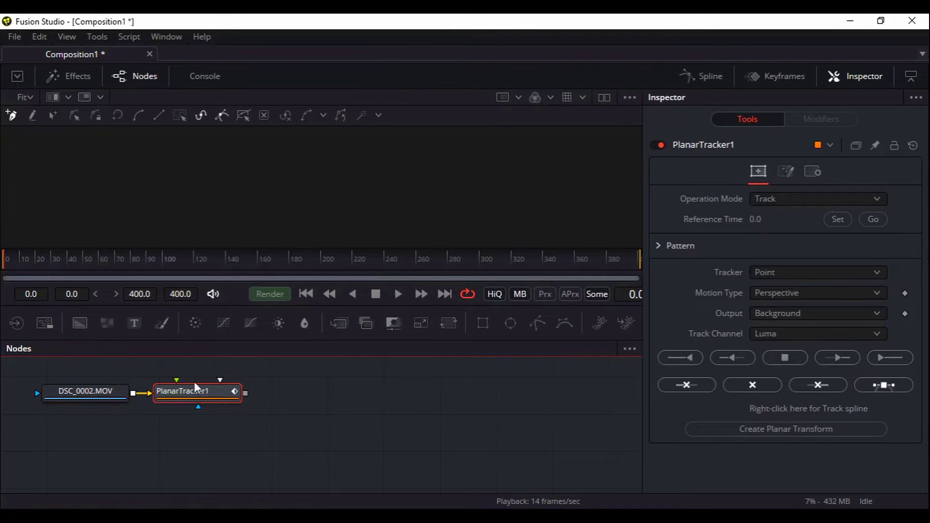
pyautogui.press('1')
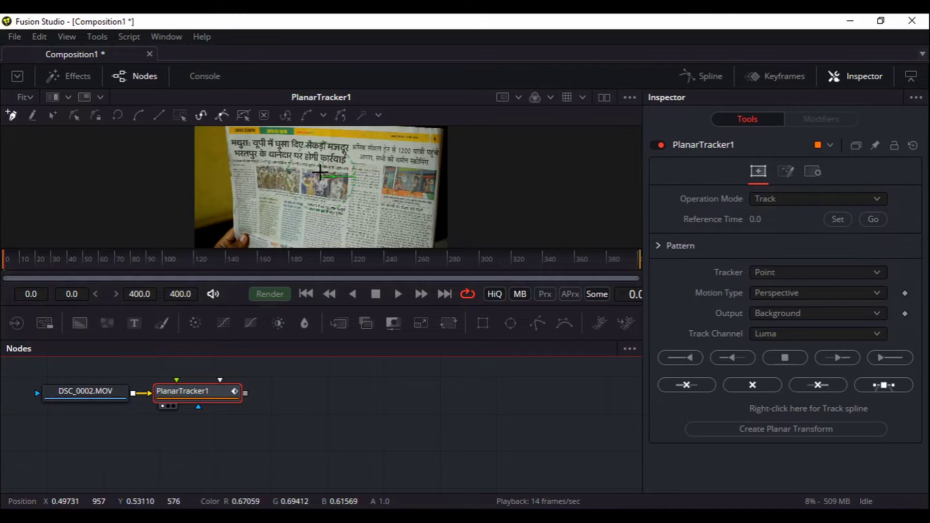
# Outline the two adjoining crowd photos in the newspaper with a closed four-corner tracking shape.
pyautogui.scroll(3, 304, 193)
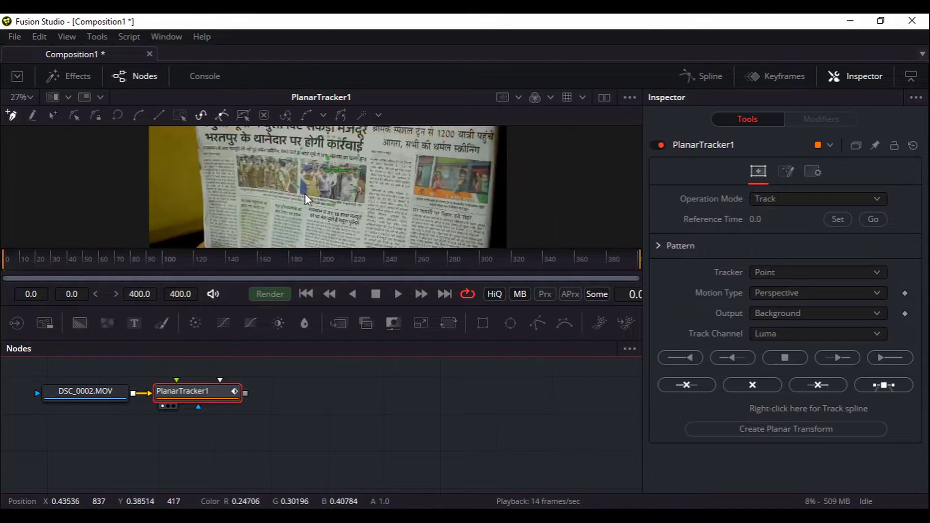
pyautogui.scroll(2, 284, 169)
pyautogui.scroll(3, 239, 213)
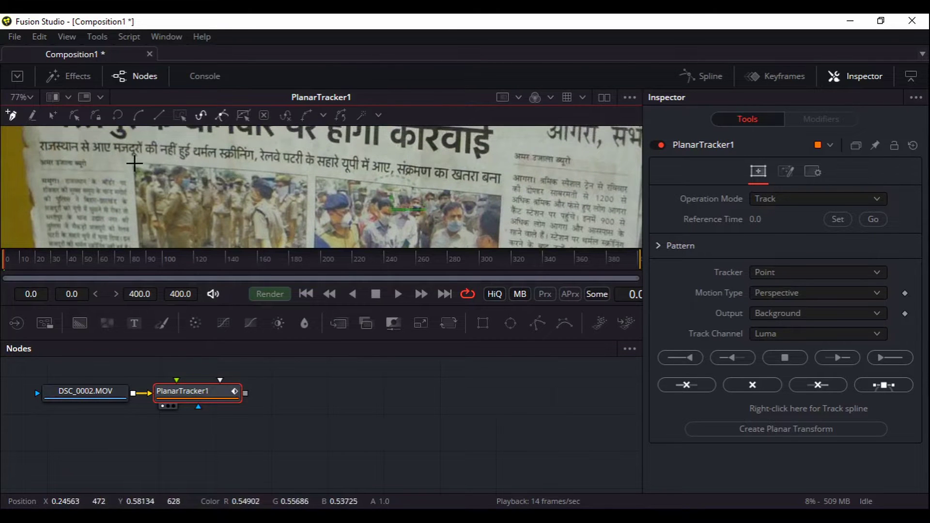
pyautogui.click(132, 164)
pyautogui.moveTo(284, 193); pyautogui.dragTo(206, 162)
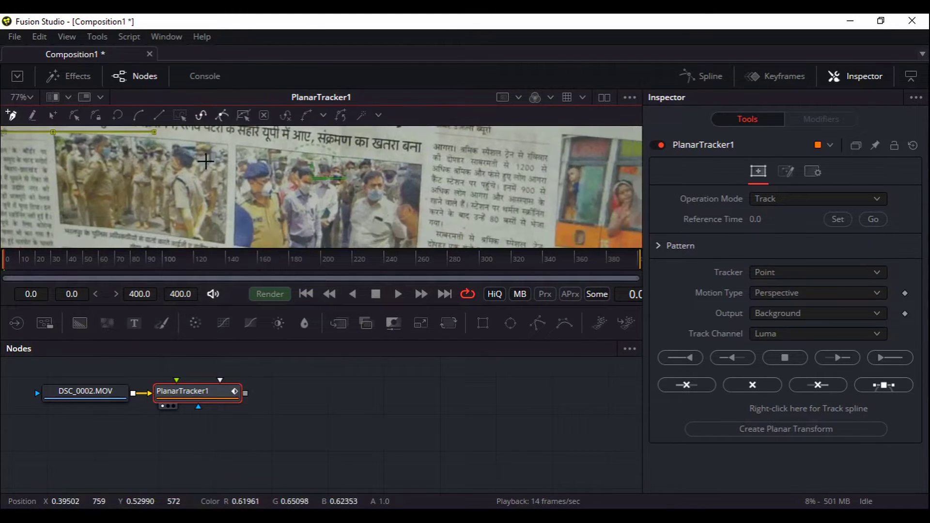
pyautogui.moveTo(429, 207); pyautogui.dragTo(431, 127)
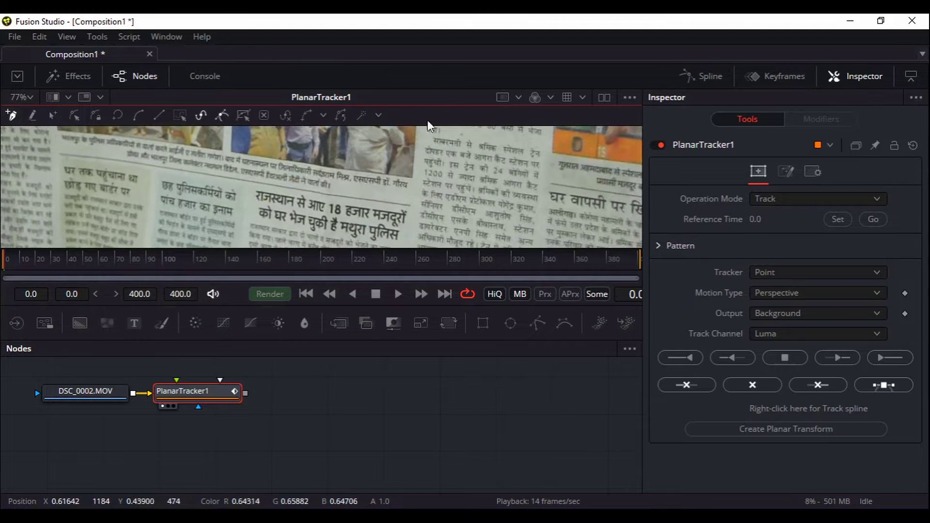
pyautogui.moveTo(411, 173); pyautogui.dragTo(411, 130)
pyautogui.moveTo(411, 198); pyautogui.dragTo(420, 223)
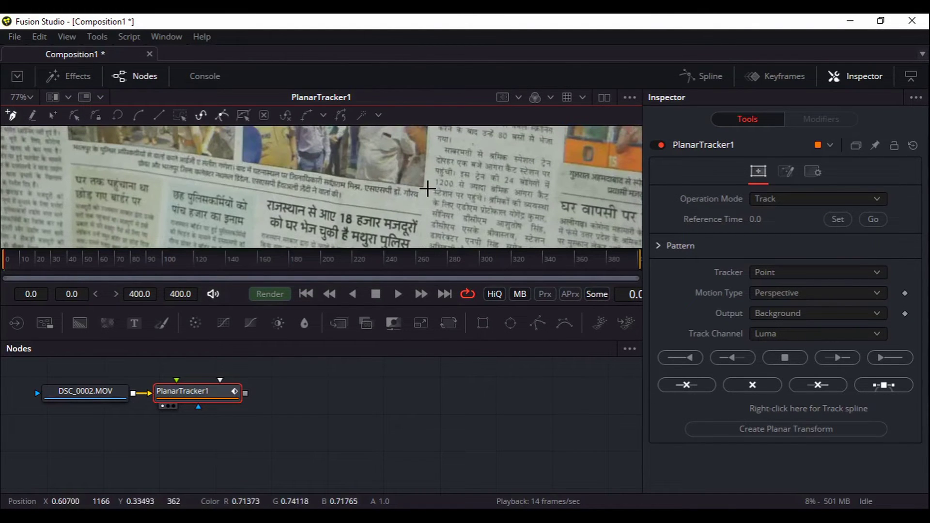
pyautogui.click(425, 187)
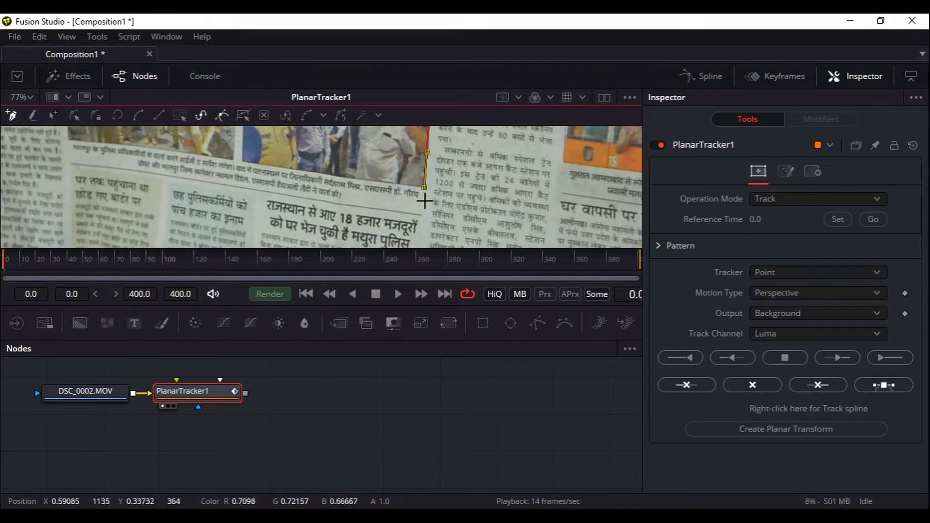
pyautogui.moveTo(228, 180); pyautogui.dragTo(245, 212)
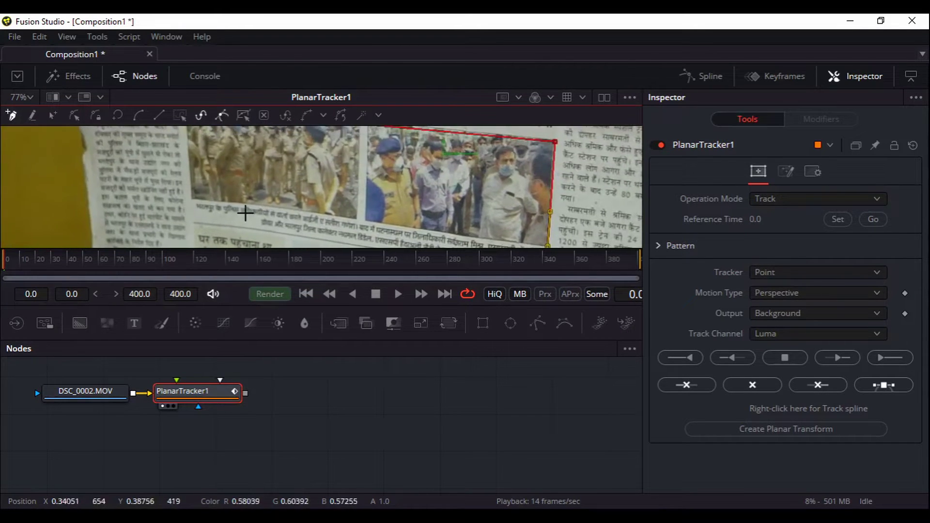
pyautogui.scroll(2, 190, 190)
pyautogui.click(186, 189)
pyautogui.scroll(-2, 306, 145)
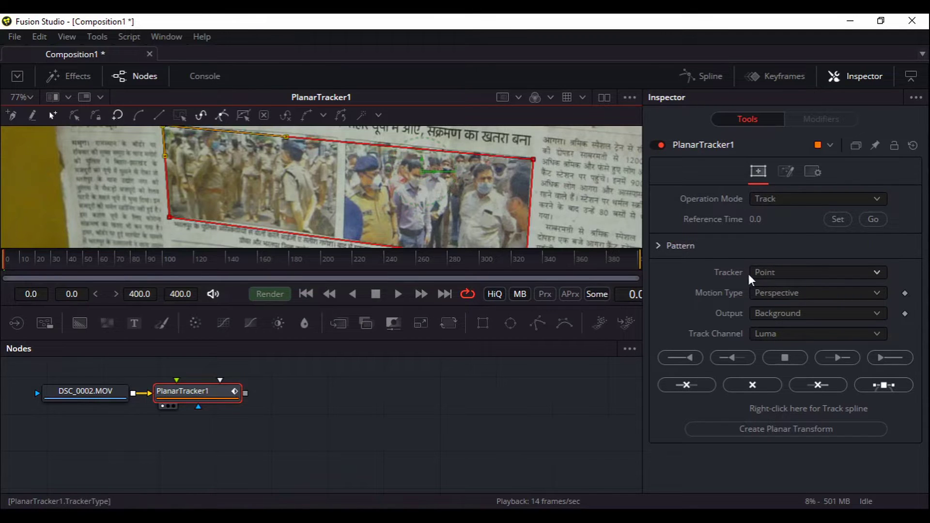
# Set the planar tracker type to Hybrid Point/Area, keep the Luma channel, and track the shape forward through the whole clip.
pyautogui.click(777, 277)
pyautogui.click(786, 291)
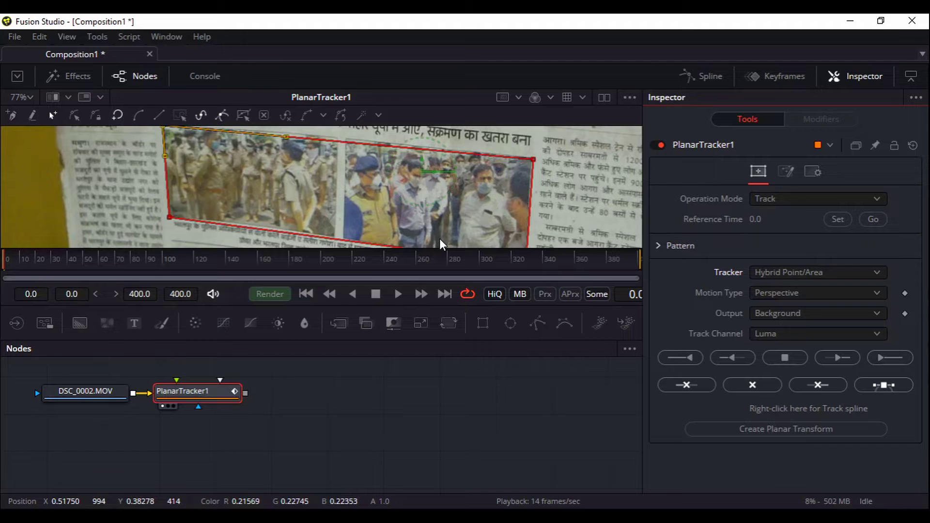
pyautogui.click(784, 335)
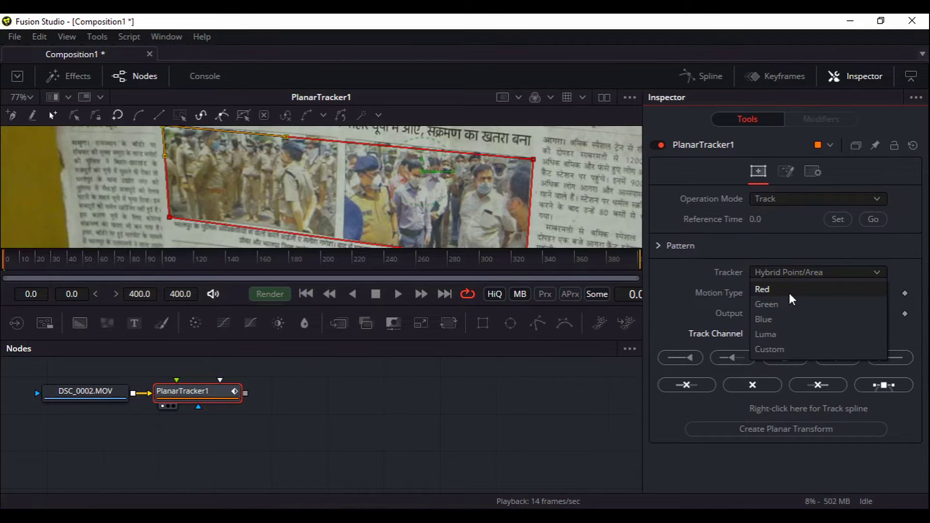
pyautogui.click(683, 313)
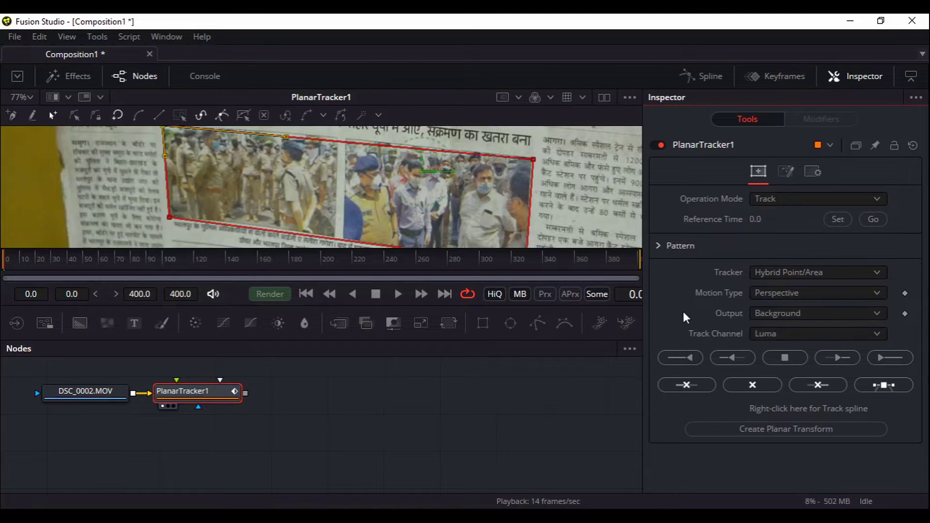
pyautogui.click(888, 359)
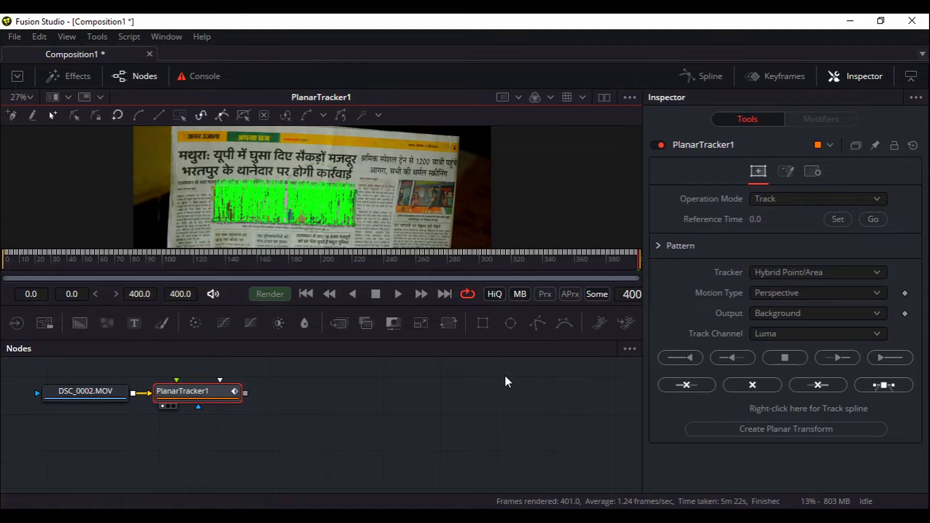
# Add the unnamed.jpg image from the desktop to the composition, preview it, and place its node below the video nodes.
pyautogui.moveTo(739, 25); pyautogui.dragTo(580, 57)
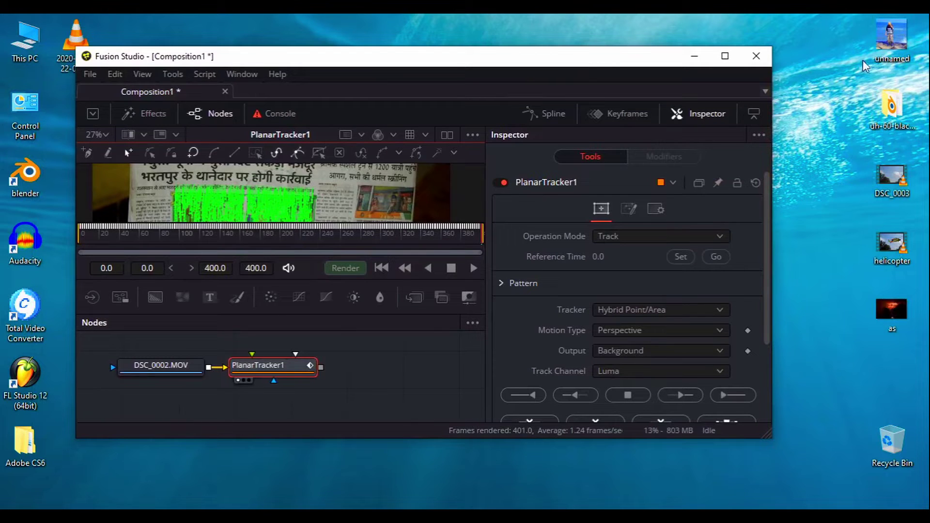
pyautogui.moveTo(900, 45); pyautogui.dragTo(202, 400)
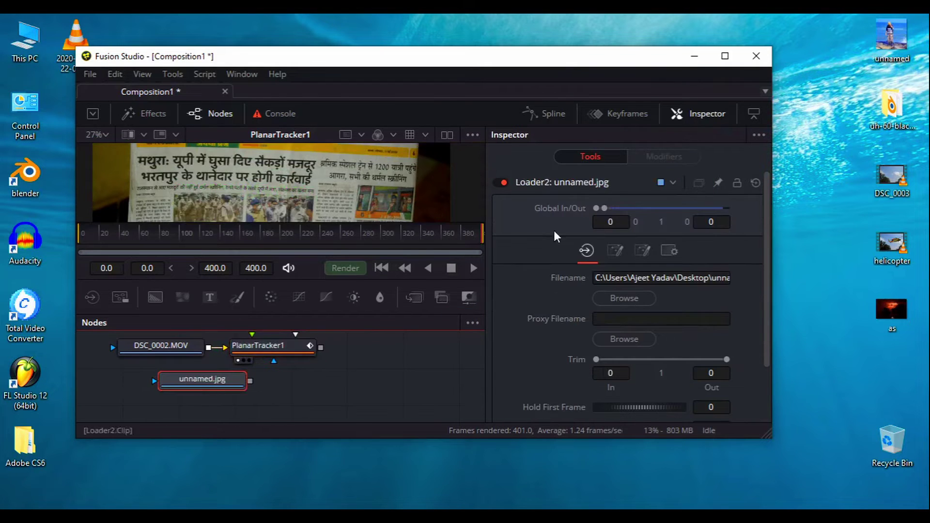
pyautogui.click(725, 55)
pyautogui.moveTo(127, 406); pyautogui.dragTo(272, 209)
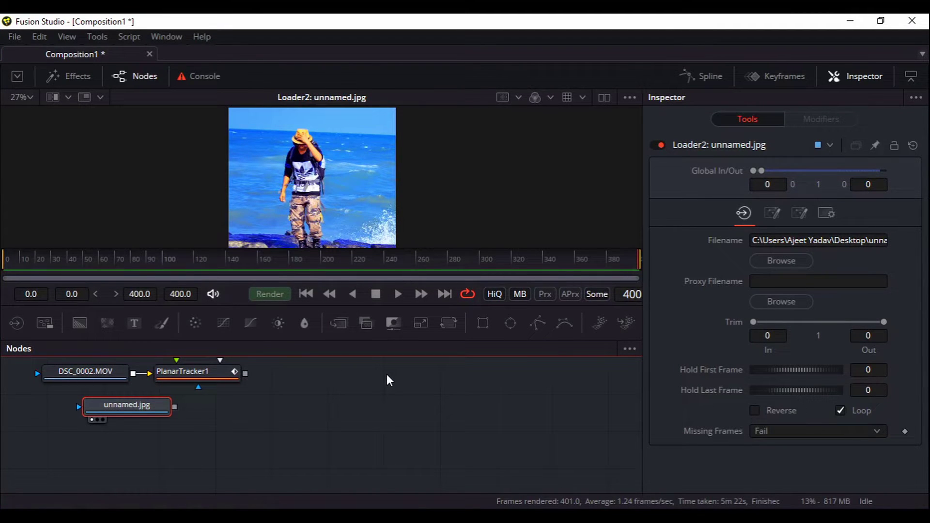
pyautogui.moveTo(118, 406); pyautogui.dragTo(94, 424)
pyautogui.moveTo(212, 421); pyautogui.dragTo(307, 432)
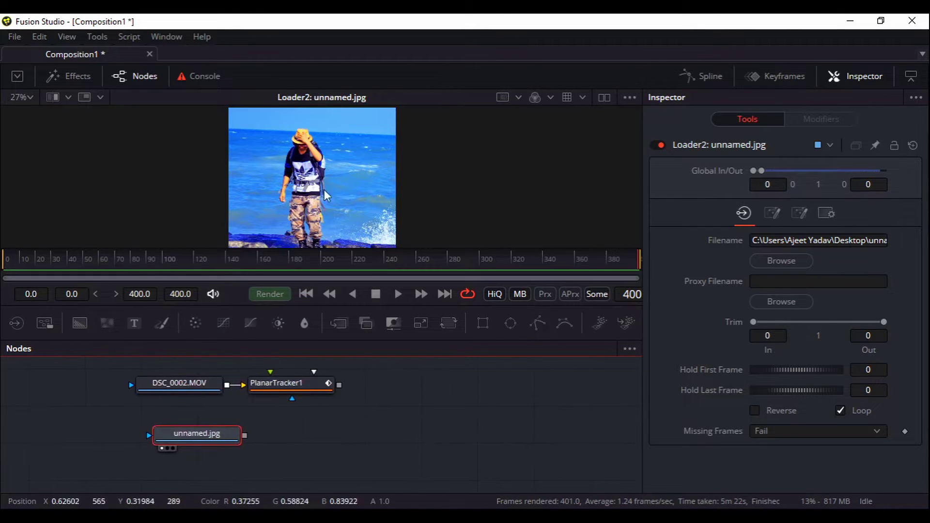
# Show the planar tracker in the viewer and connect the unnamed.jpg output to its Corner Pin 1 input.
pyautogui.moveTo(285, 383); pyautogui.dragTo(318, 191)
pyautogui.moveTo(410, 415); pyautogui.dragTo(336, 403)
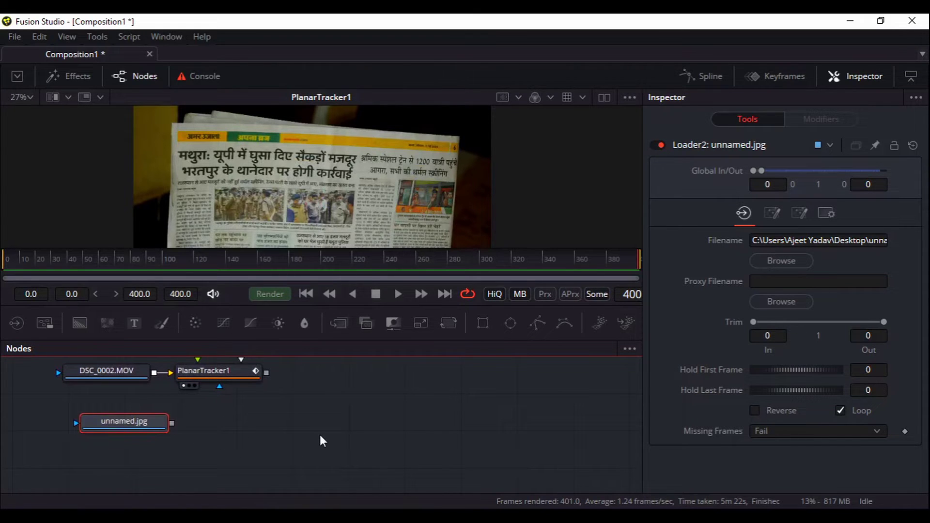
pyautogui.click(231, 379)
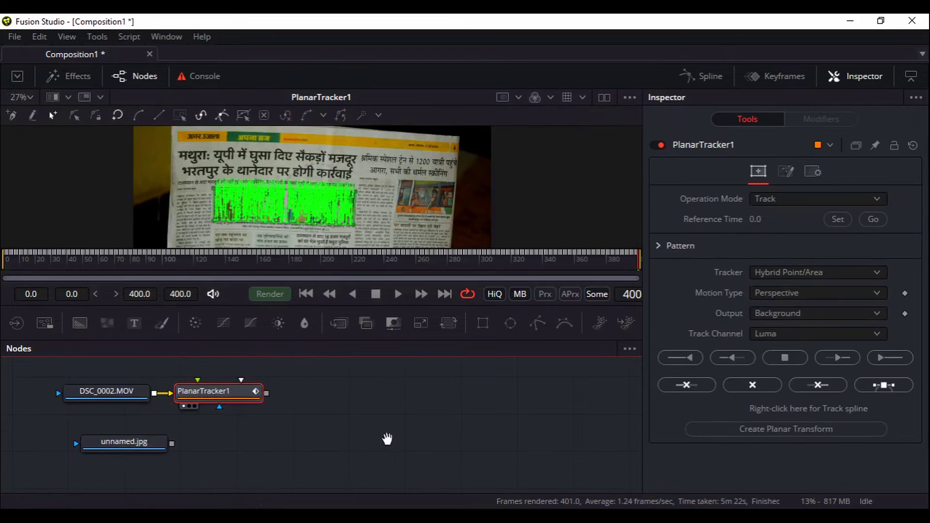
pyautogui.moveTo(386, 438); pyautogui.dragTo(376, 421)
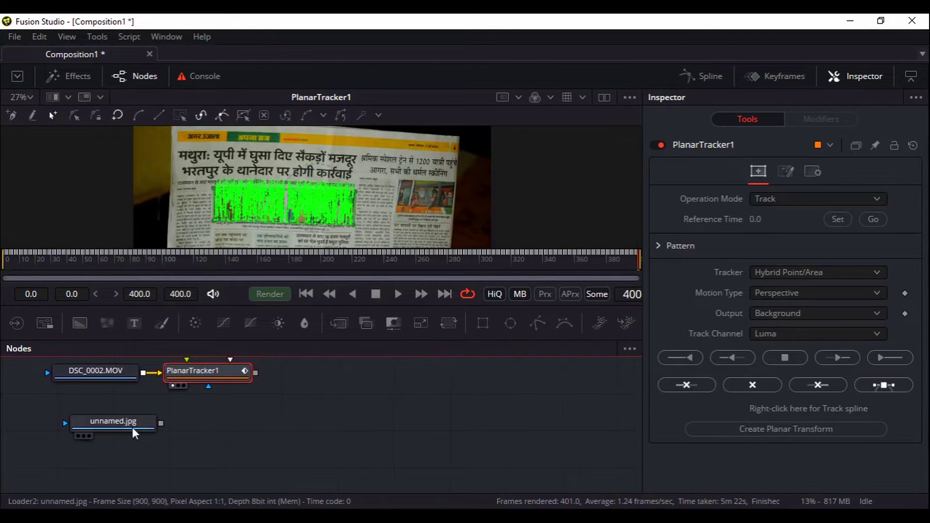
pyautogui.moveTo(161, 423); pyautogui.dragTo(202, 379)
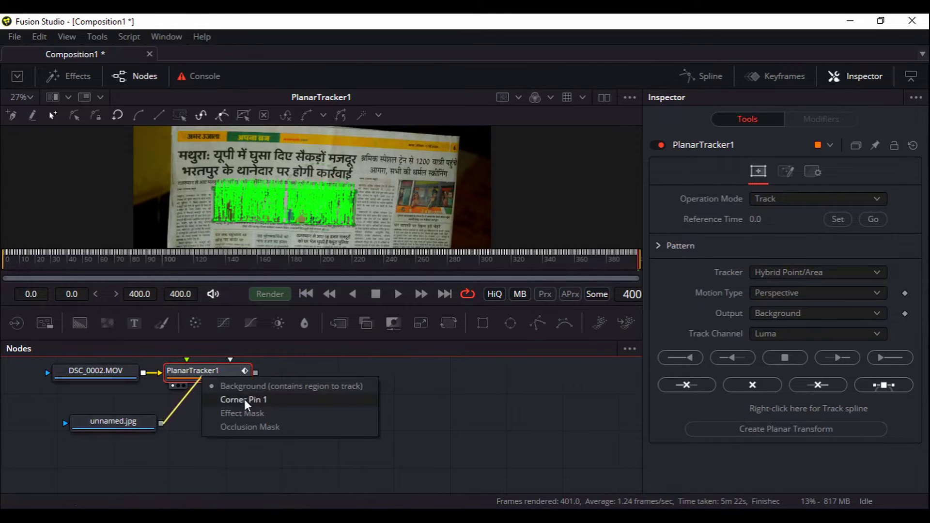
pyautogui.click(244, 400)
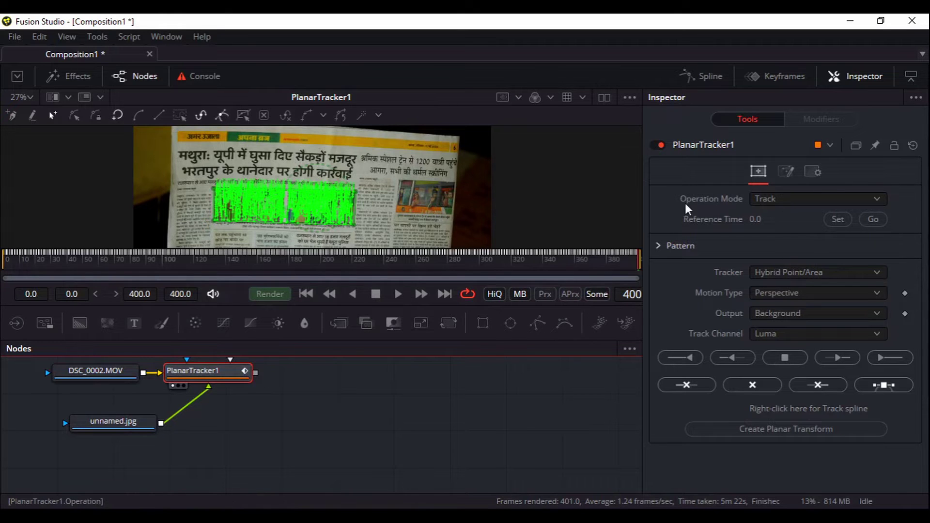
# Set the planar tracker's operation mode to Corner Pin, and switch the preview to proxy with high quality and motion blur off.
pyautogui.click(772, 207)
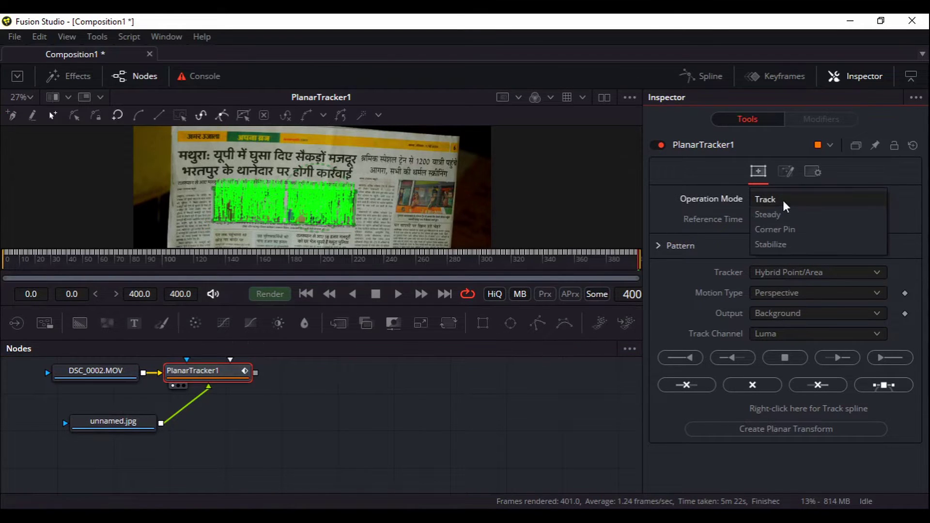
pyautogui.click(794, 235)
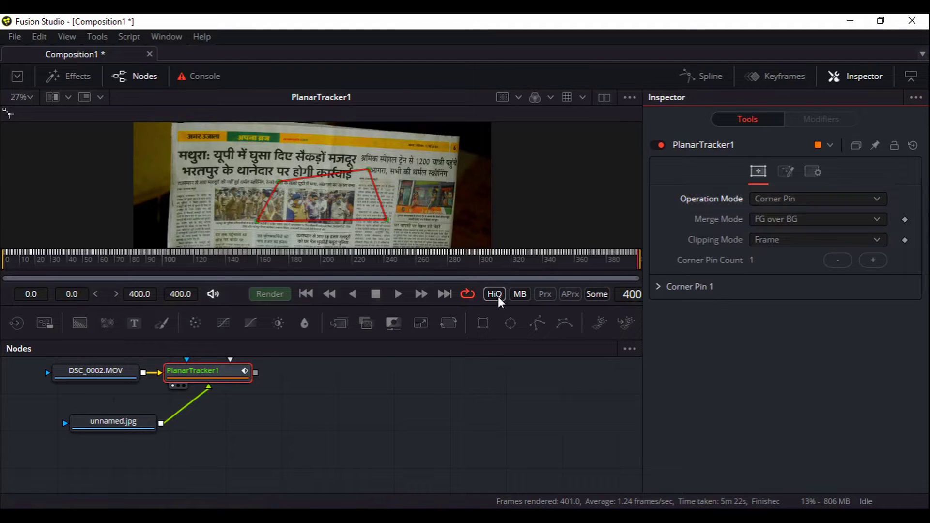
pyautogui.click(545, 294)
# Pin the image's top-left and top-right corners to the matching outer corners of the newspaper's photo pair.
pyautogui.moveTo(280, 187); pyautogui.dragTo(216, 194)
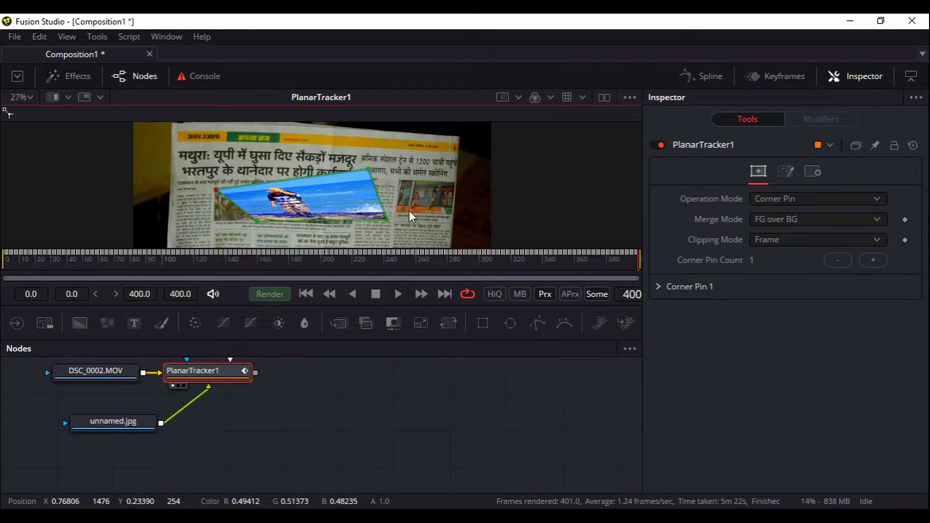
pyautogui.scroll(8, 411, 216)
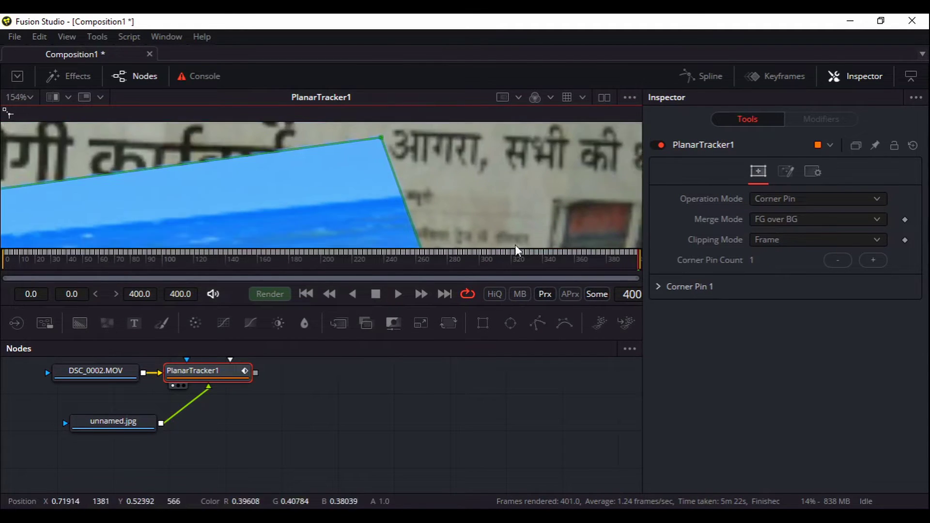
pyautogui.hscroll(-3, 516, 249)
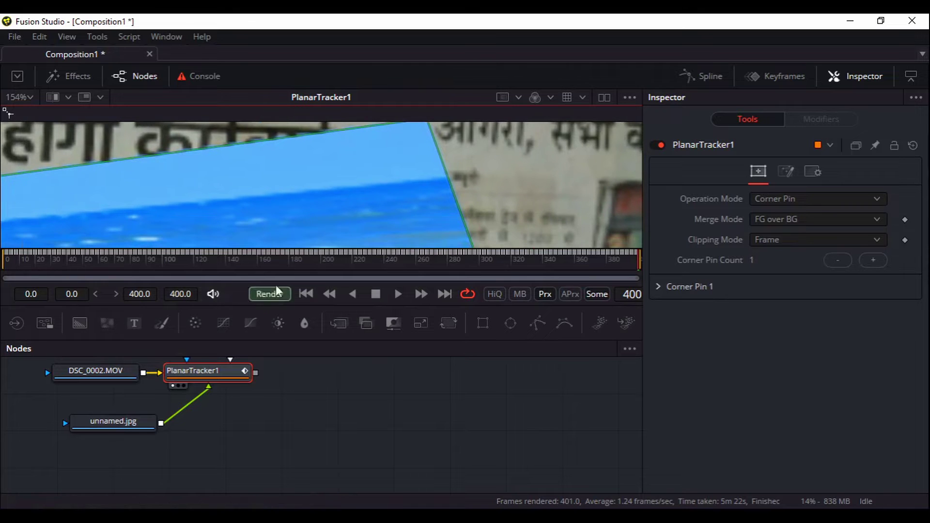
pyautogui.moveTo(292, 324); pyautogui.dragTo(292, 387)
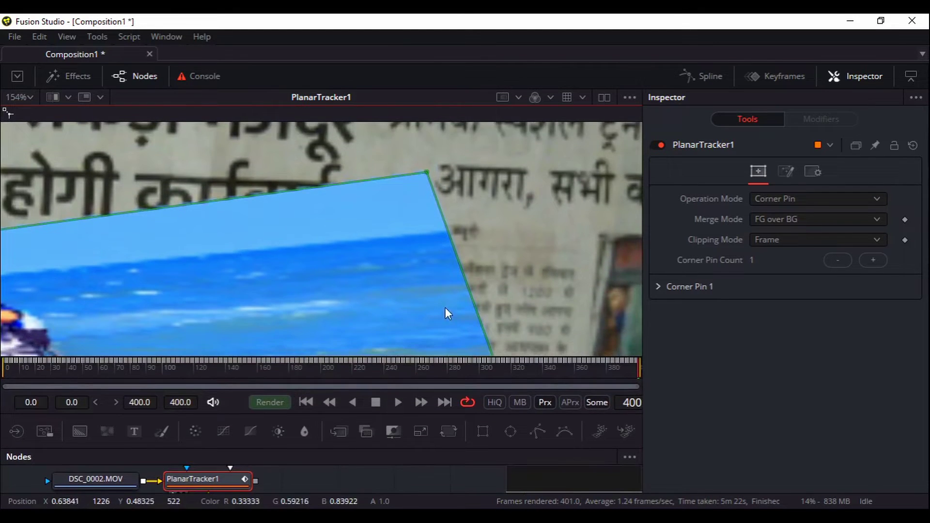
pyautogui.moveTo(444, 129); pyautogui.dragTo(365, 253)
# Pin the image's bottom-right and bottom-left corners to the lower corners of the newspaper's photo area, including the caption.
pyautogui.scroll(-3, 436, 218)
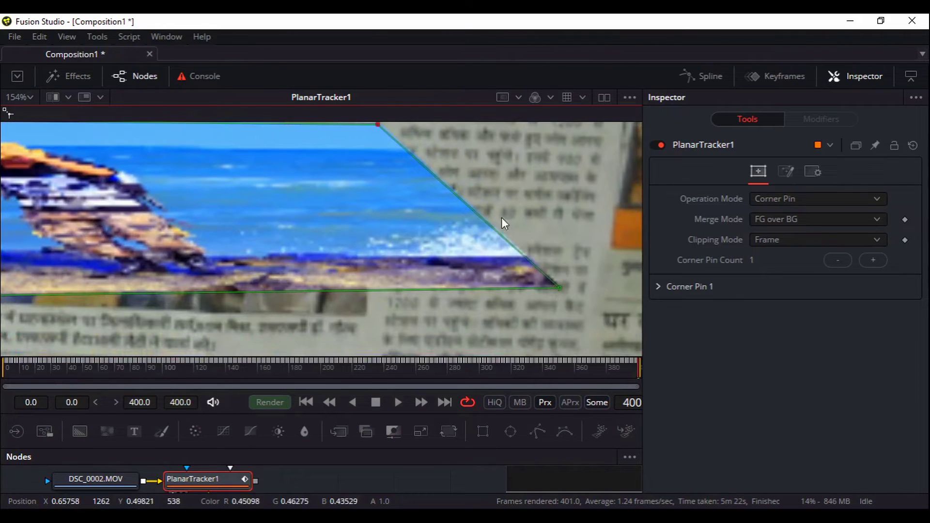
pyautogui.moveTo(558, 288); pyautogui.dragTo(361, 334)
pyautogui.scroll(-4, 455, 149)
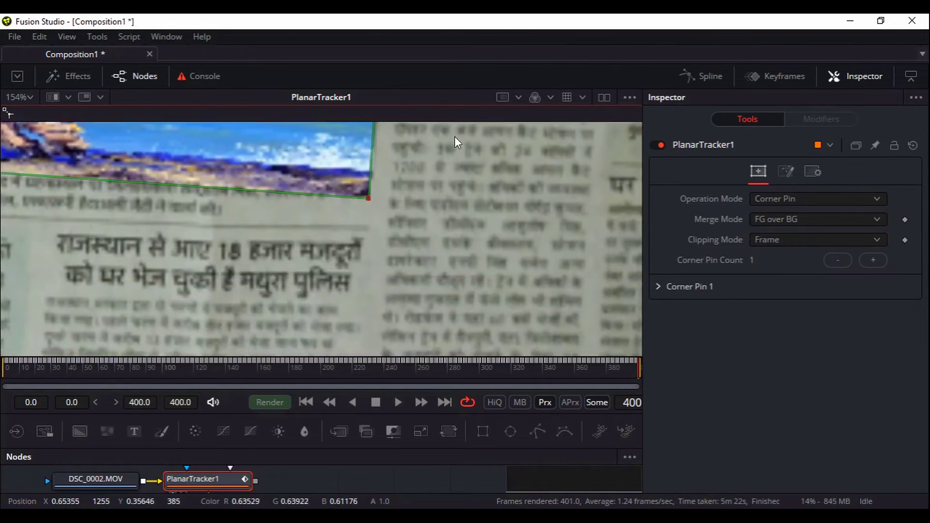
pyautogui.moveTo(367, 167); pyautogui.dragTo(355, 260)
pyautogui.hscroll(-10, 423, 314)
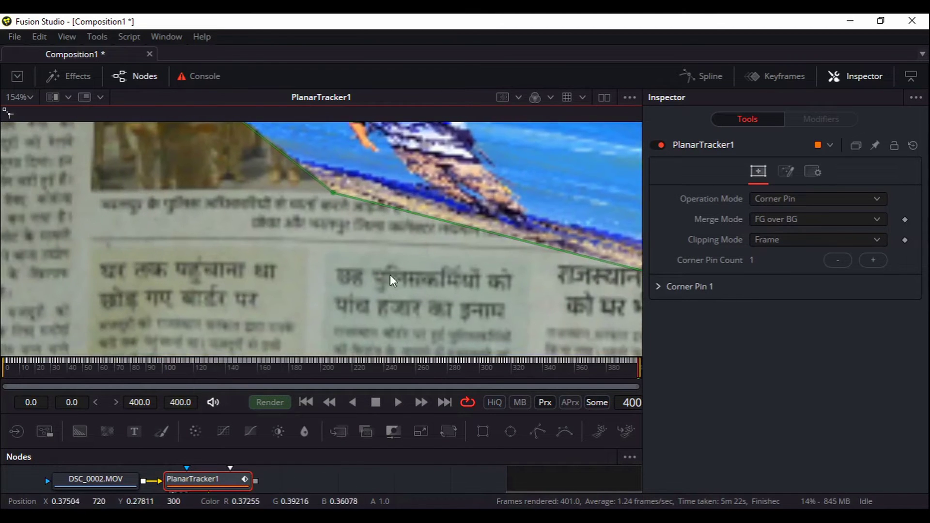
pyautogui.moveTo(451, 184); pyautogui.dragTo(205, 303)
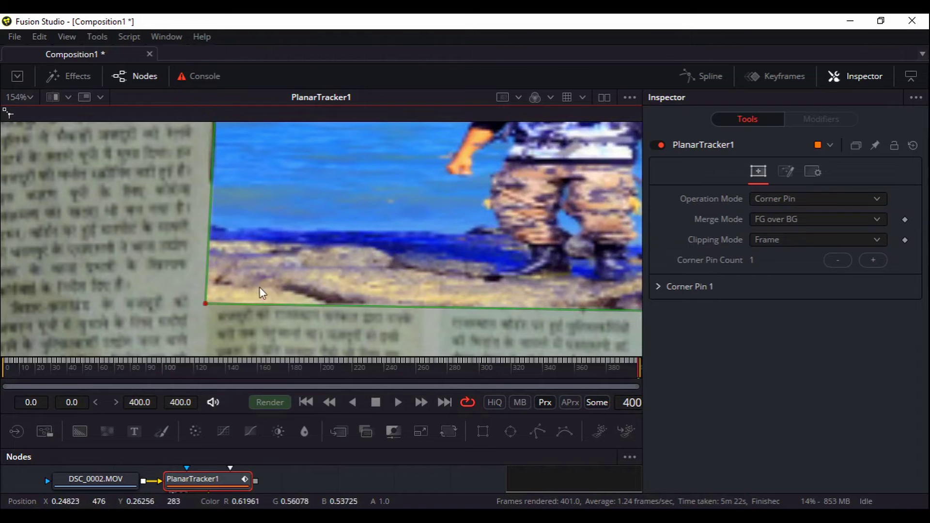
# Fine-tune the top-left and bottom-left corner pins outward so the image fully covers the original photos.
pyautogui.scroll(-6, 295, 290)
pyautogui.moveTo(483, 310); pyautogui.dragTo(403, 294)
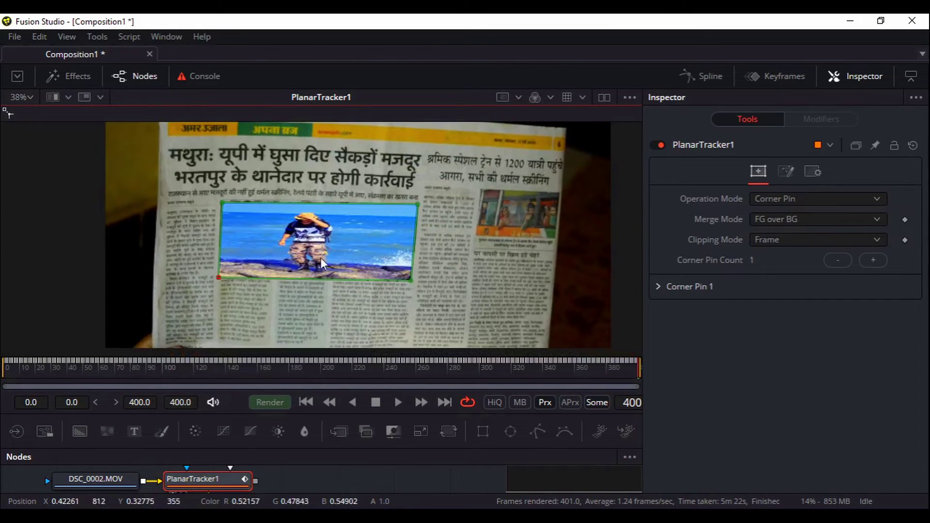
pyautogui.scroll(6, 241, 206)
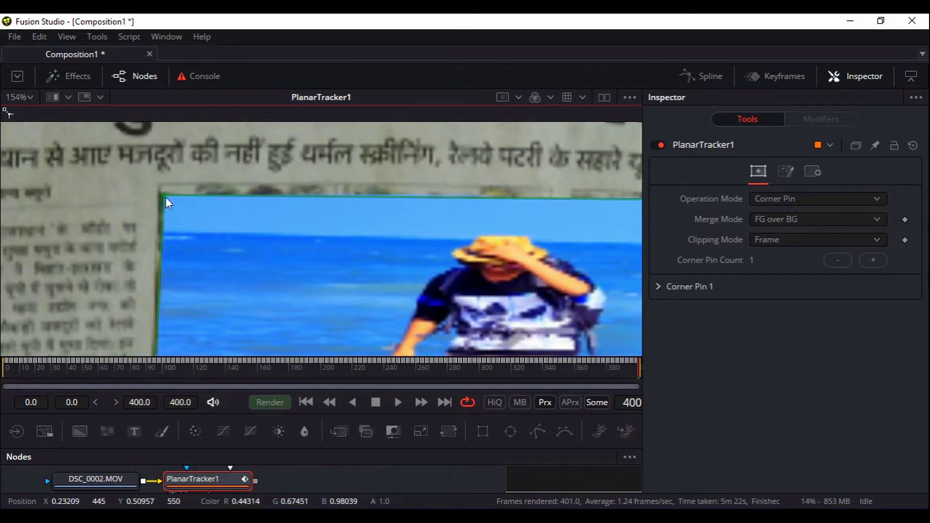
pyautogui.moveTo(165, 196); pyautogui.dragTo(162, 185)
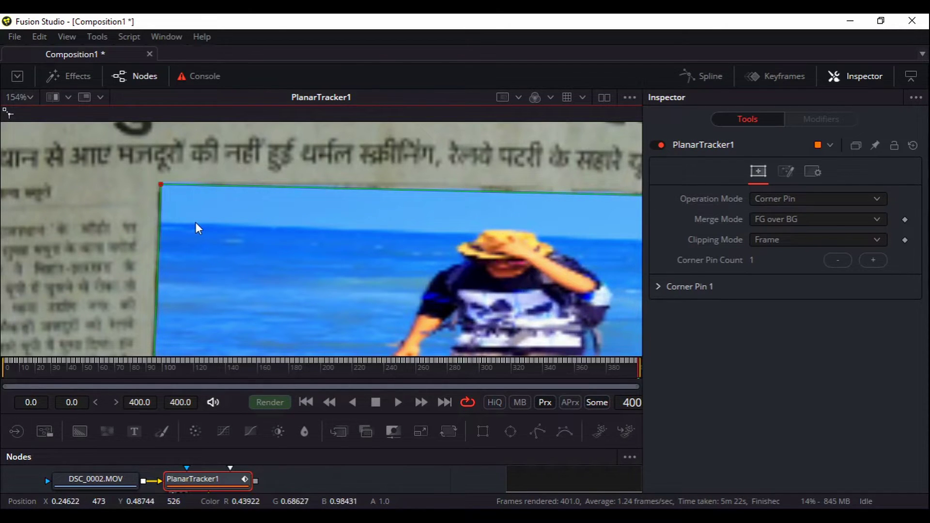
pyautogui.press('space')
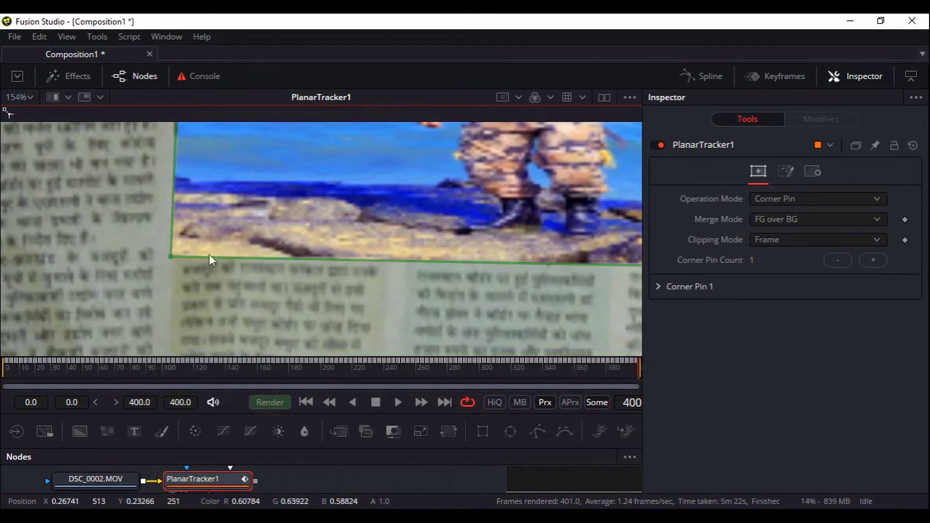
pyautogui.moveTo(172, 255)
pyautogui.mouseDown()
pyautogui.moveTo(190, 166)
pyautogui.moveTo(166, 259)
pyautogui.mouseUp()
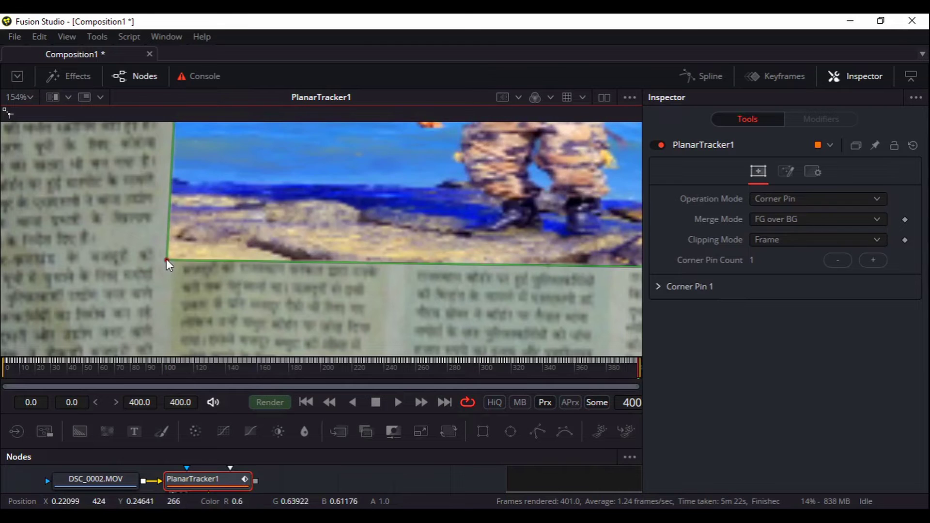
pyautogui.press('Right')
pyautogui.press('Right')
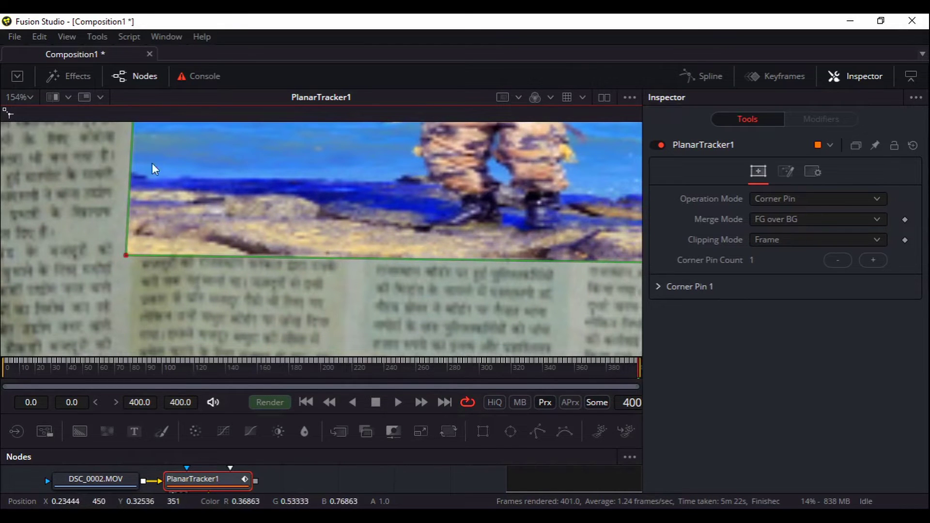
# Fit the whole frame in the viewer and play the clip to check that the pinned image follows the newspaper.
pyautogui.click(30, 100)
pyautogui.click(34, 119)
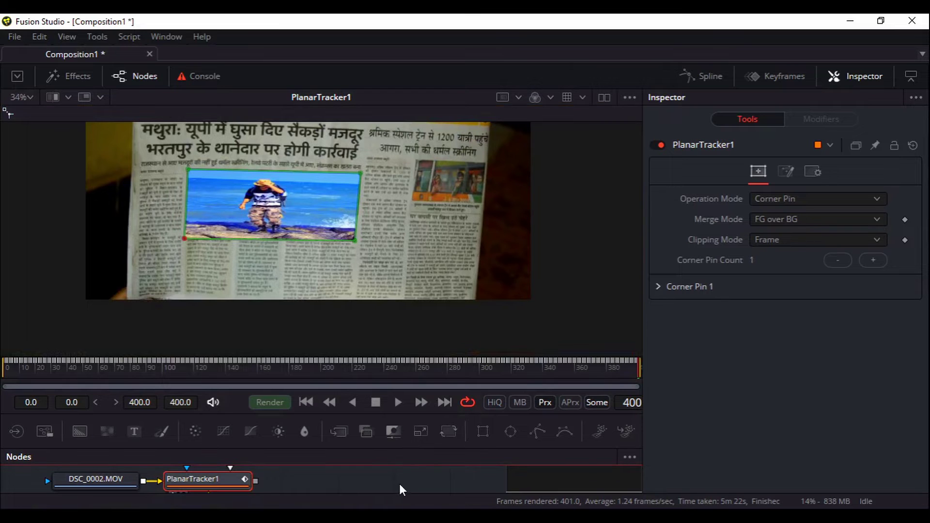
pyautogui.moveTo(415, 357); pyautogui.dragTo(407, 309)
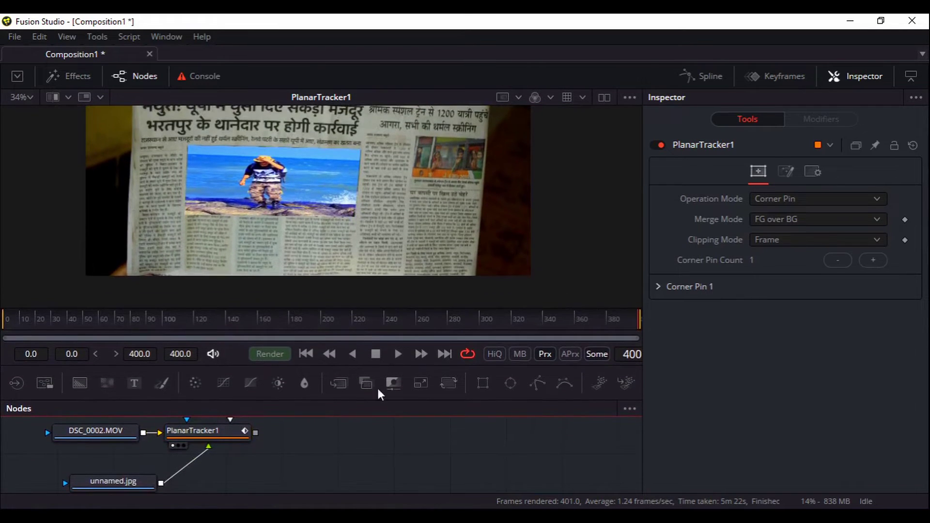
pyautogui.click(400, 358)
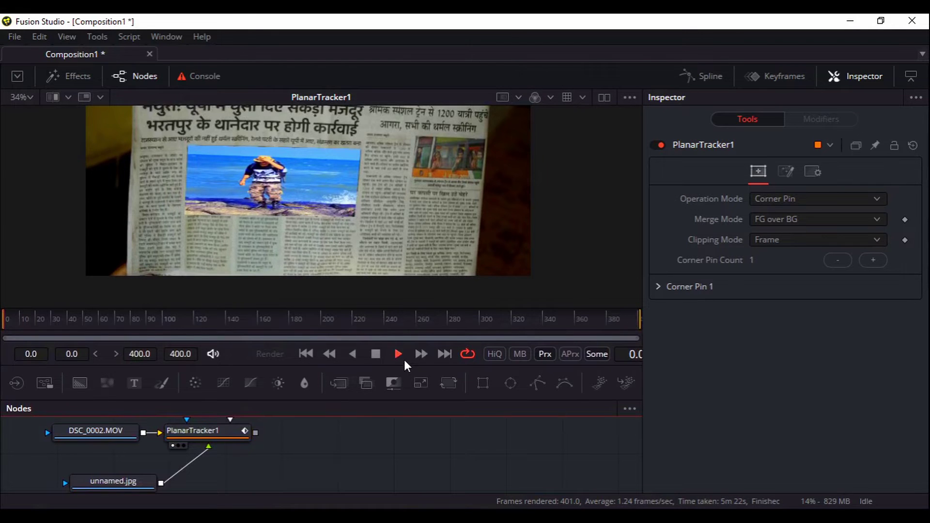
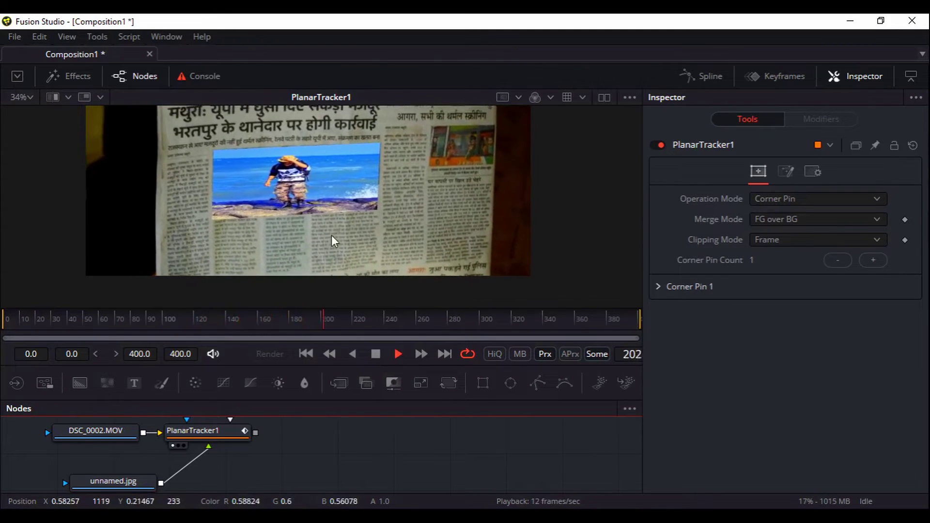
pyautogui.click(373, 355)
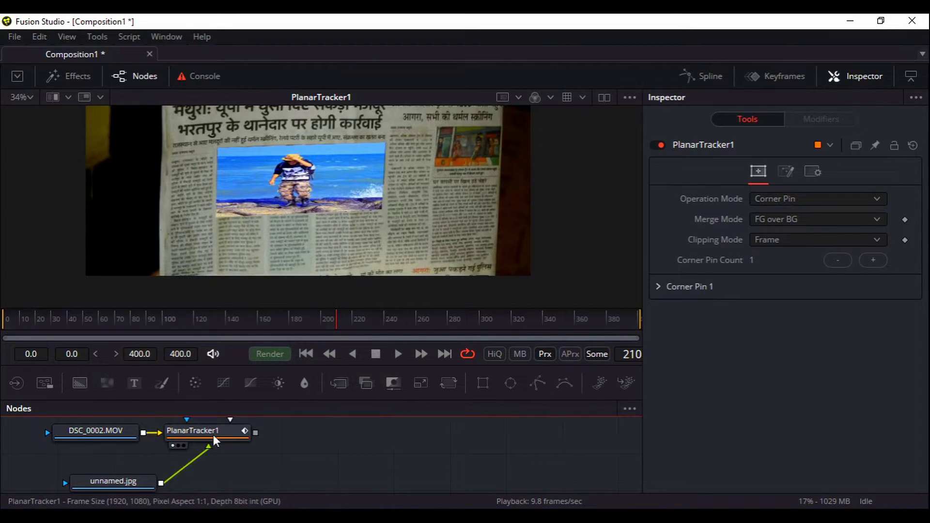
# Set the Apply Mode in Corner Pin 1's merge options to Multiply.
pyautogui.click(661, 291)
pyautogui.scroll(-2, 693, 347)
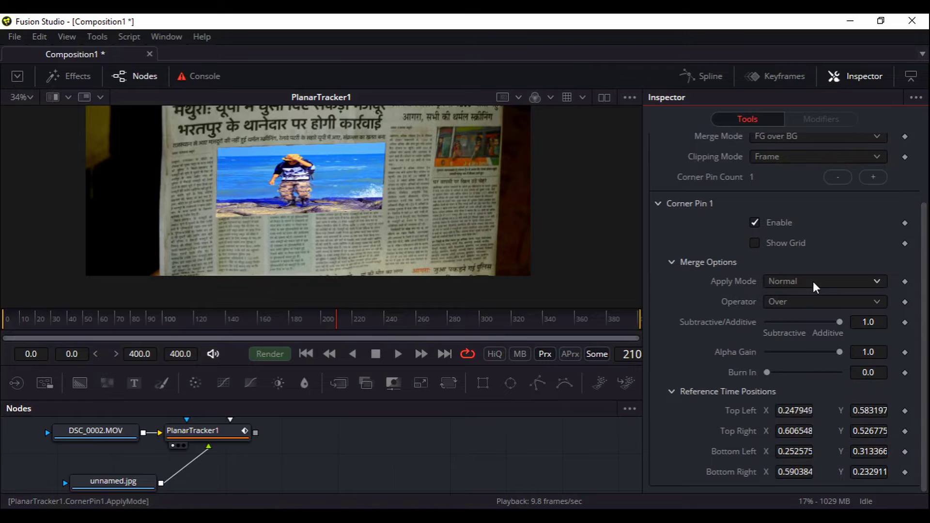
pyautogui.click(815, 288)
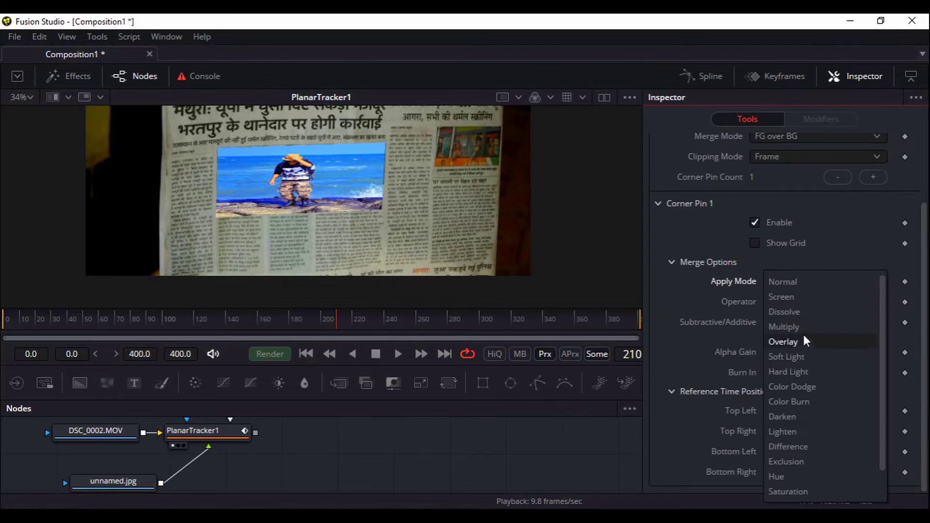
pyautogui.click(808, 328)
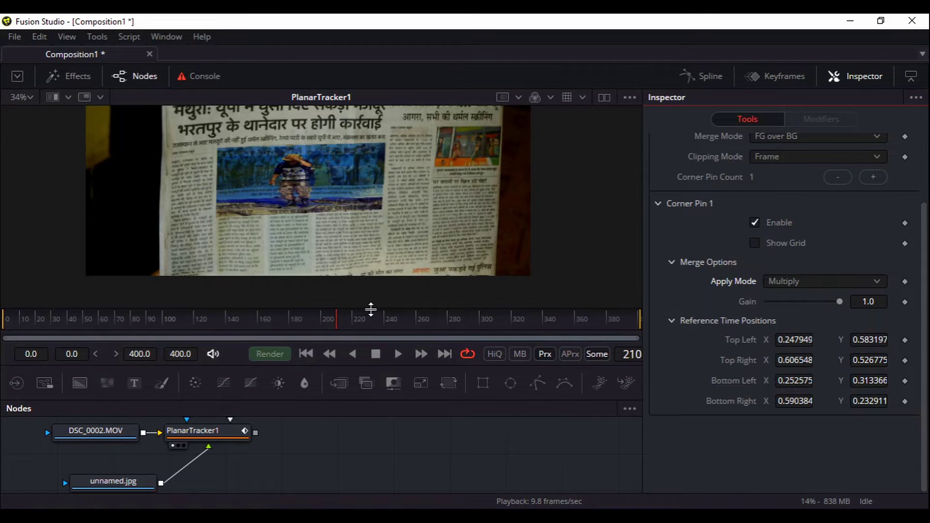
# Disconnect unnamed.jpg from the planar tracker and move its node to free space in the node graph.
pyautogui.moveTo(370, 307); pyautogui.dragTo(367, 277)
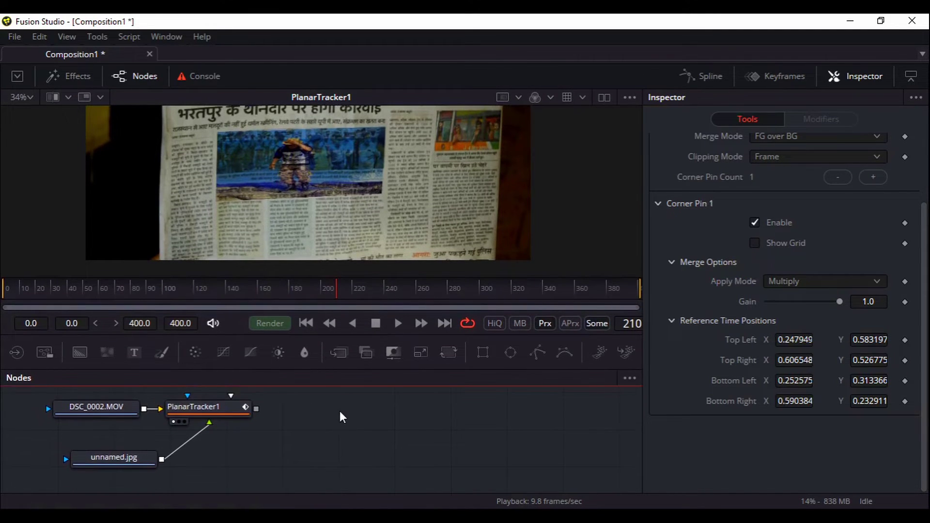
pyautogui.moveTo(210, 422); pyautogui.dragTo(239, 425)
pyautogui.scroll(-2, 184, 426)
pyautogui.moveTo(130, 425); pyautogui.dragTo(142, 455)
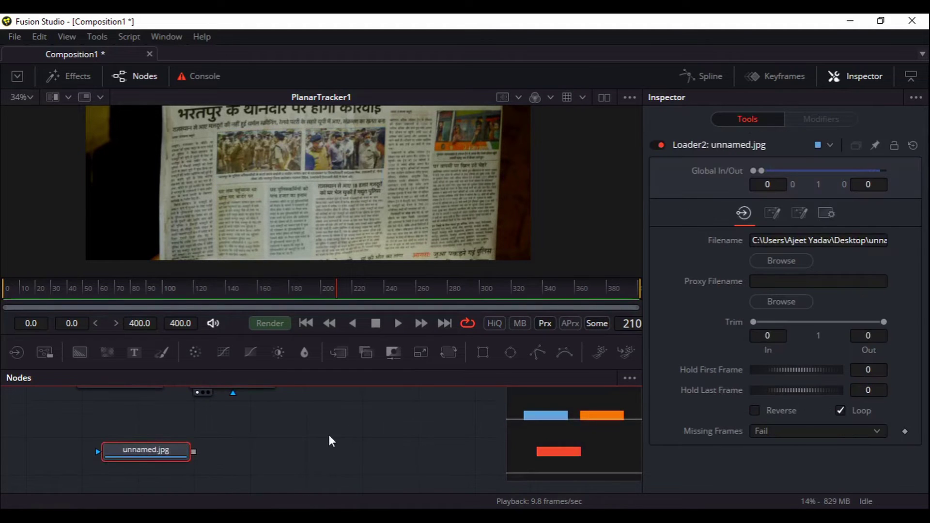
pyautogui.scroll(1, 328, 441)
pyautogui.scroll(-1, 293, 447)
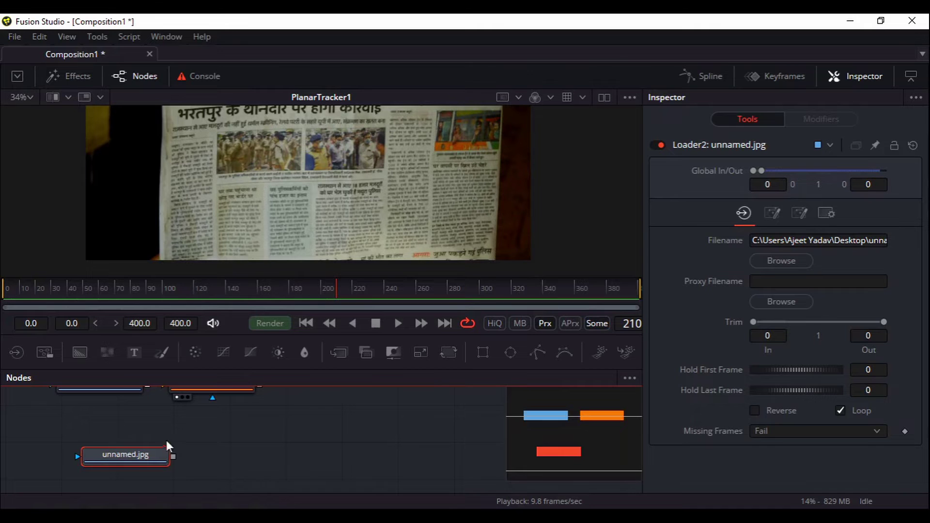
pyautogui.moveTo(141, 463); pyautogui.dragTo(199, 473)
# Add a Background node between the video nodes and the unnamed.jpg node.
pyautogui.click(120, 426)
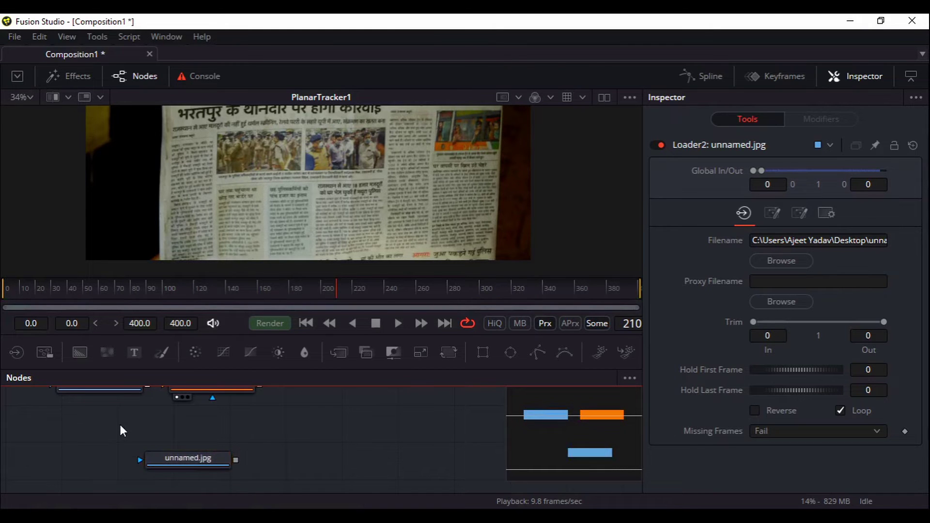
pyautogui.hotkey('shift', 'space')
pyautogui.write('b')
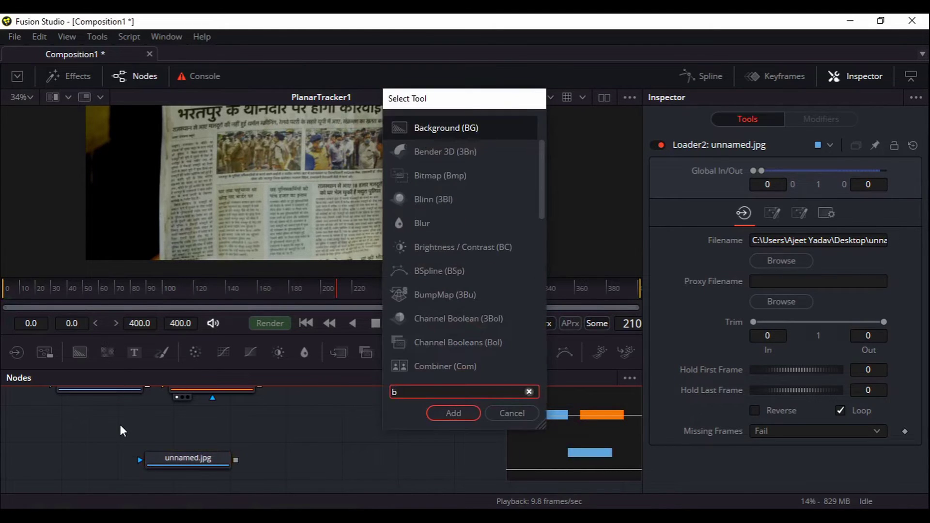
pyautogui.press('Return')
pyautogui.moveTo(97, 429); pyautogui.dragTo(113, 432)
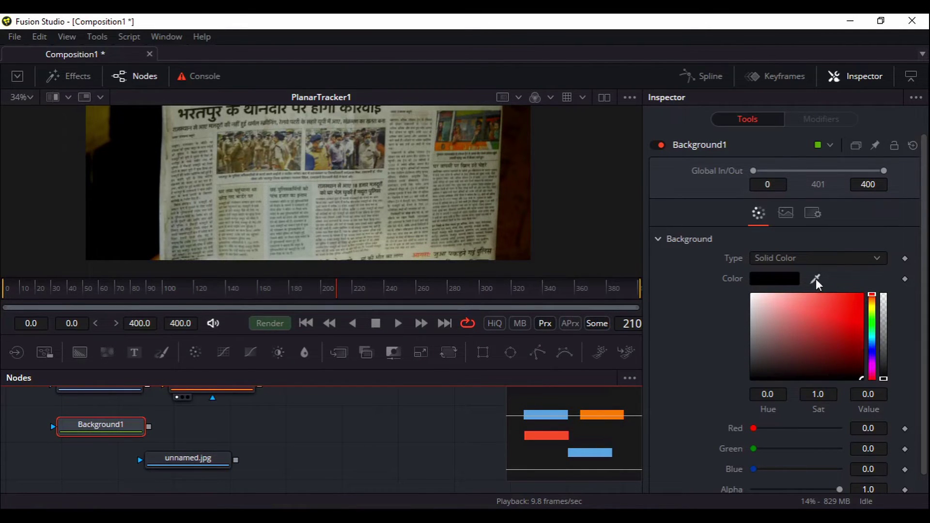
# Sample the background color from the newspaper's blank paper below the photos and darken it to #5b5e58.
pyautogui.moveTo(816, 280); pyautogui.dragTo(371, 171)
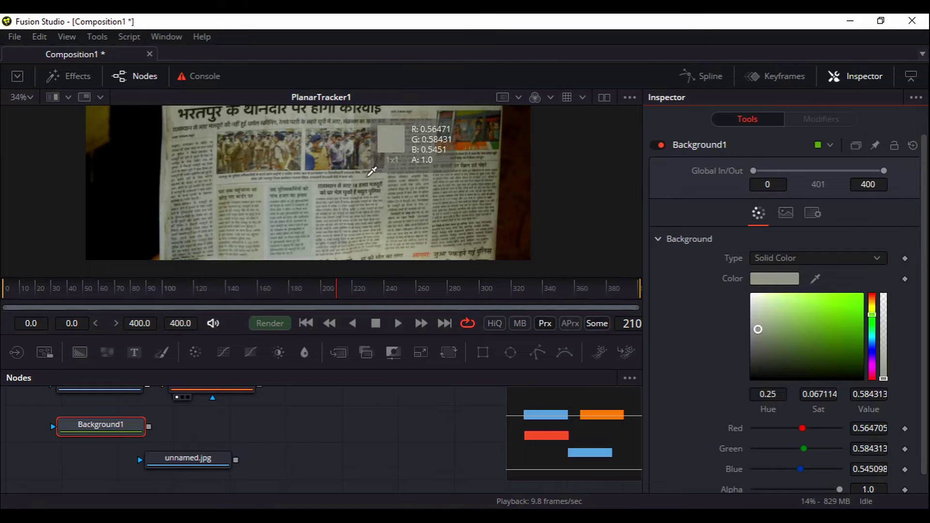
pyautogui.moveTo(371, 171); pyautogui.dragTo(371, 175)
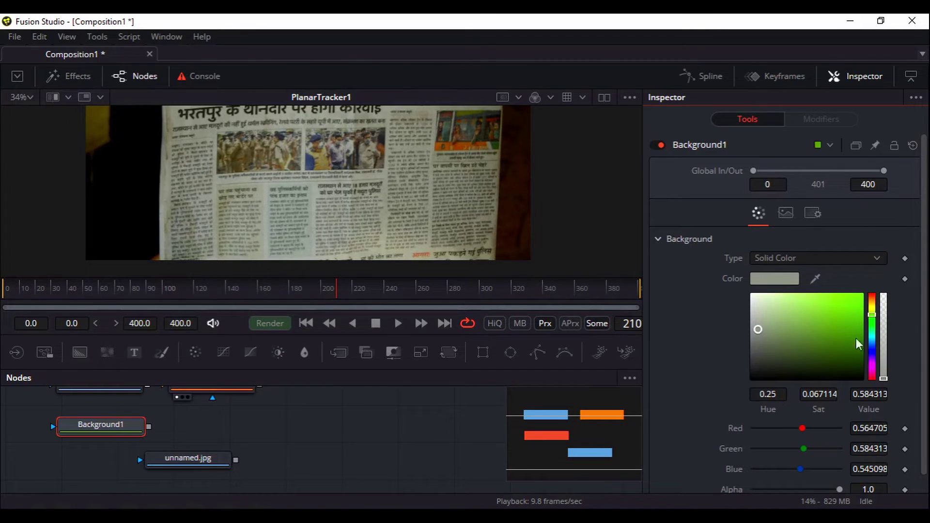
pyautogui.click(785, 278)
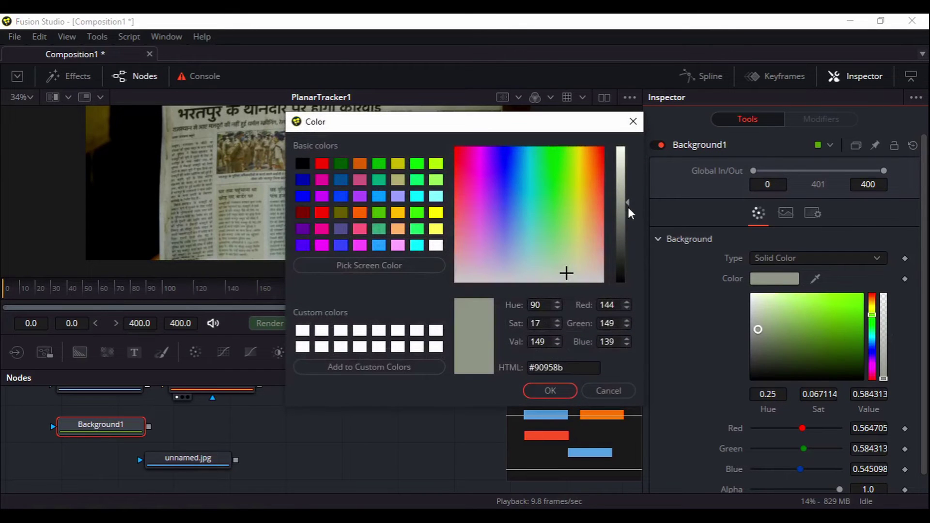
pyautogui.moveTo(627, 208); pyautogui.dragTo(627, 234)
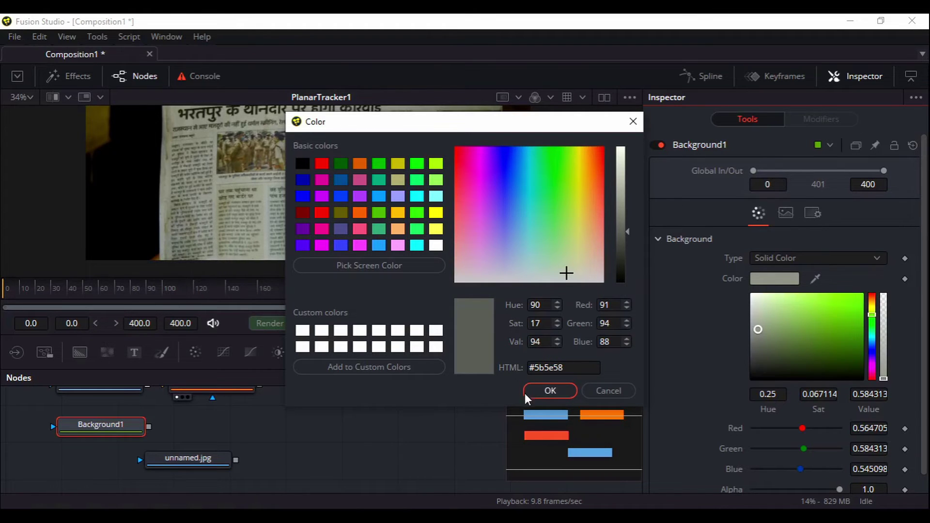
pyautogui.click(542, 389)
pyautogui.click(295, 423)
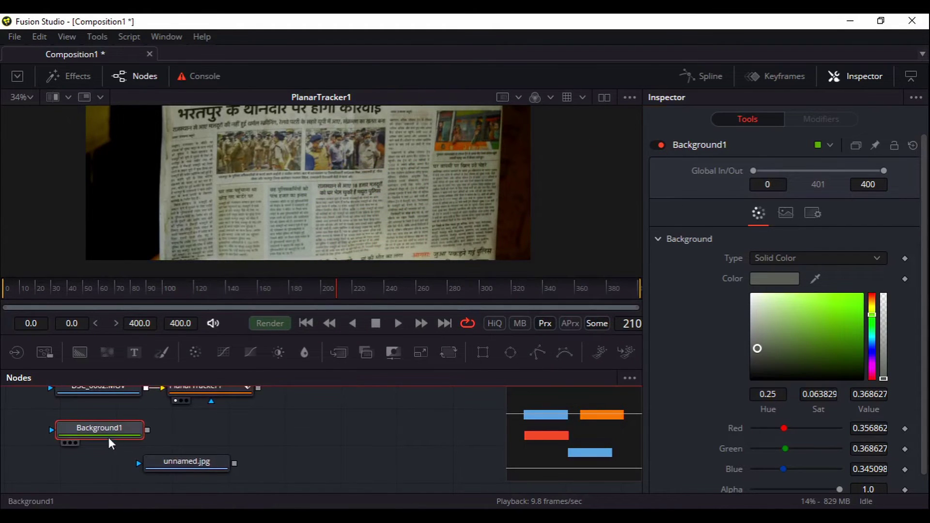
# Arrange the Background node directly above the unnamed.jpg node, with free space beside them.
pyautogui.moveTo(109, 437); pyautogui.dragTo(82, 440)
pyautogui.moveTo(166, 457); pyautogui.dragTo(101, 472)
pyautogui.scroll(-2, 168, 449)
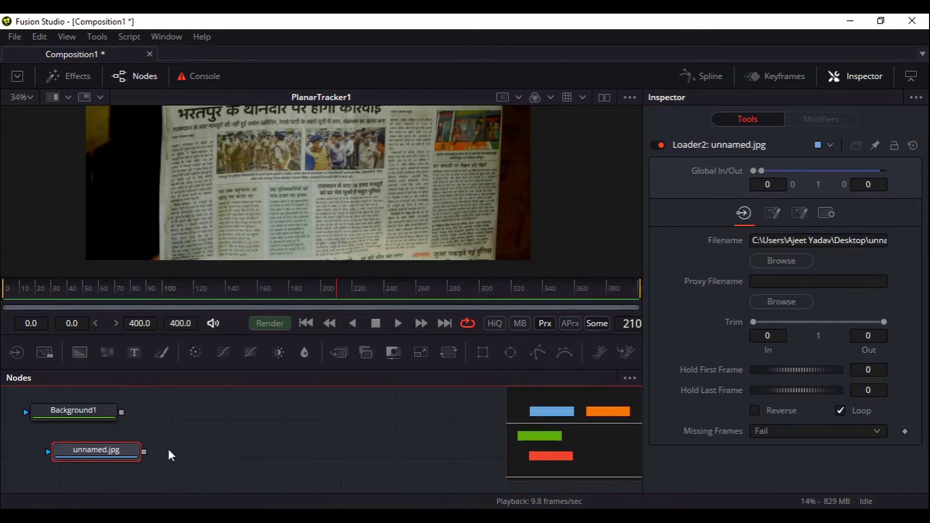
pyautogui.moveTo(88, 417)
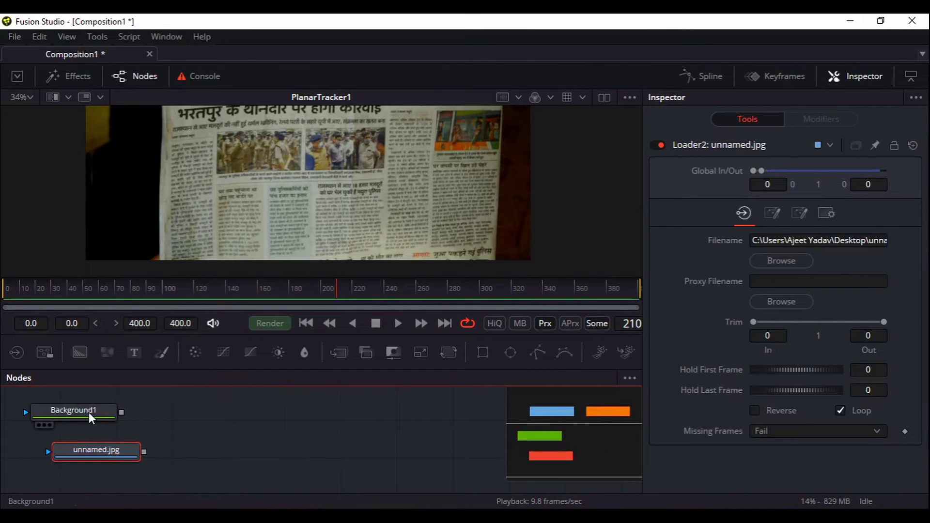
# Add a Merge node in the free space beside the Background and unnamed.jpg nodes.
pyautogui.click(168, 423)
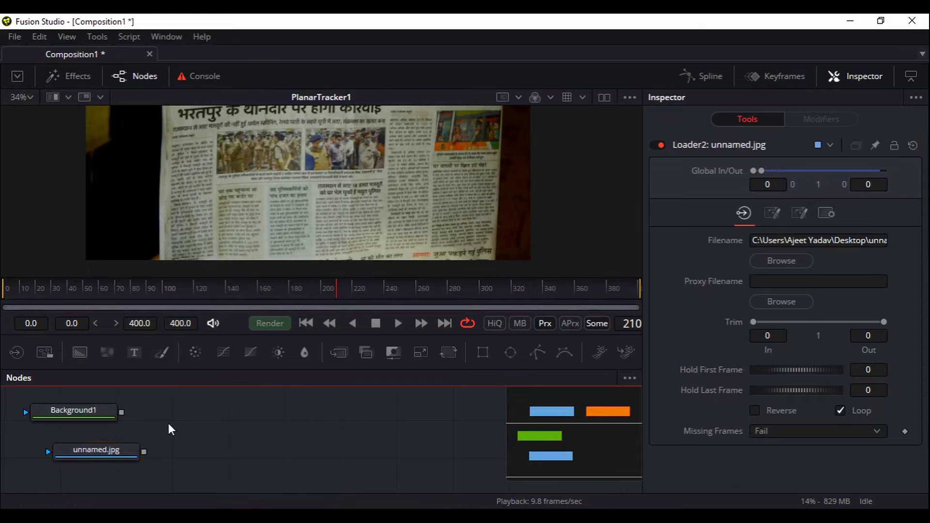
pyautogui.hotkey('shift', 'space')
pyautogui.write('mer')
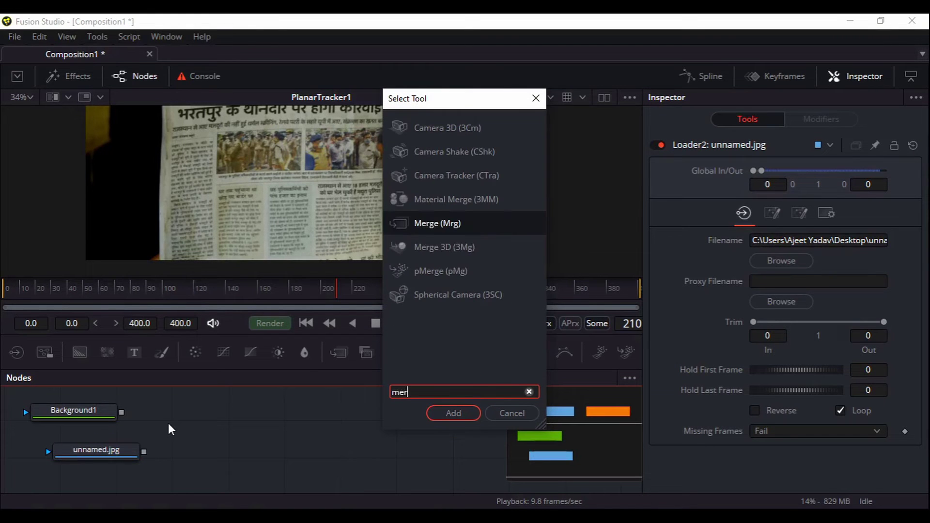
pyautogui.press('Return')
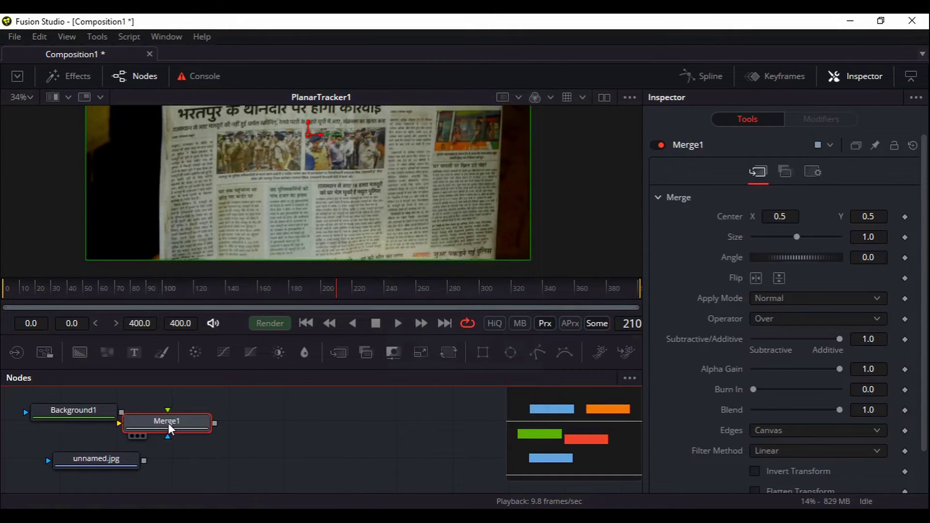
pyautogui.moveTo(167, 422); pyautogui.dragTo(191, 428)
# Connect Background1 to the Merge's background and unnamed.jpg to its foreground, and show the Merge in the viewer.
pyautogui.moveTo(121, 412); pyautogui.dragTo(172, 429)
pyautogui.click(208, 438)
pyautogui.moveTo(144, 461); pyautogui.dragTo(177, 438)
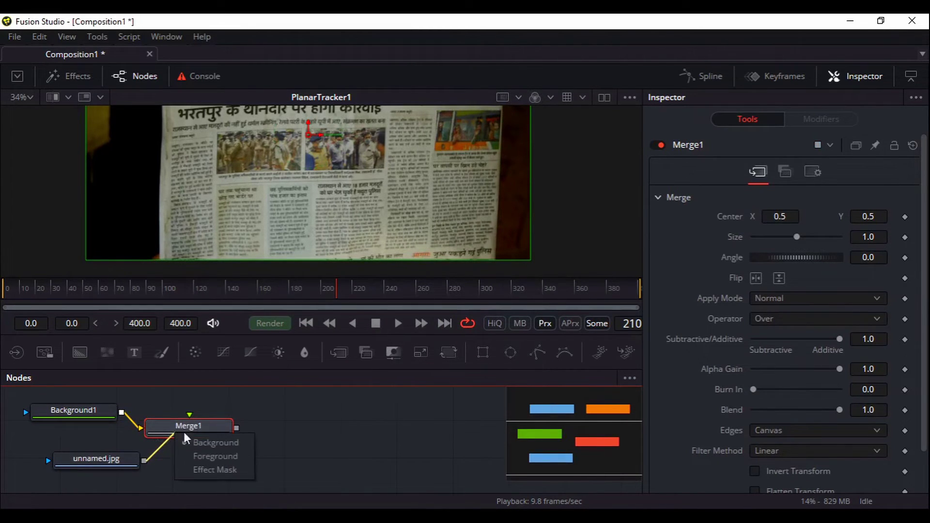
pyautogui.click(210, 461)
pyautogui.press('1')
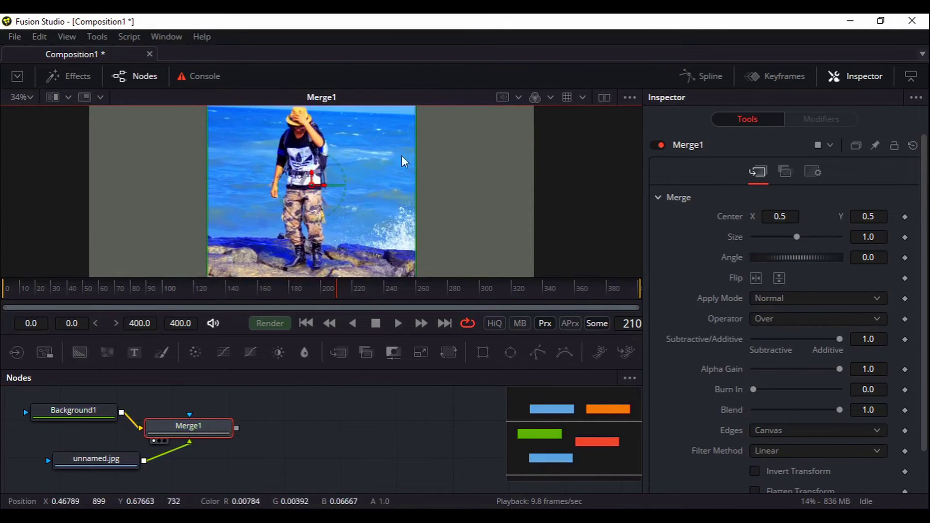
# Move unnamed.jpg away from the Merge and insert a Resize node on the connection between them.
pyautogui.scroll(-2, 177, 452)
pyautogui.hscroll(-3, 176, 452)
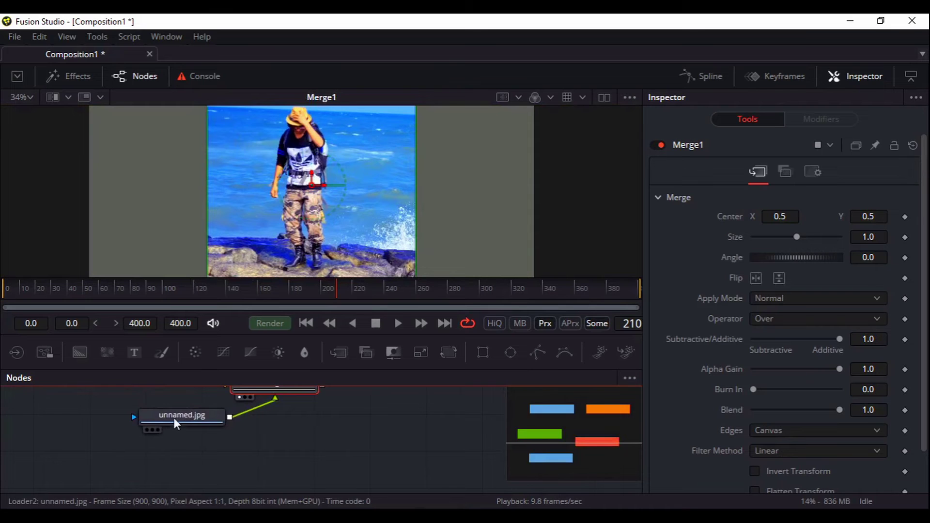
pyautogui.moveTo(177, 422); pyautogui.dragTo(85, 445)
pyautogui.click(87, 443)
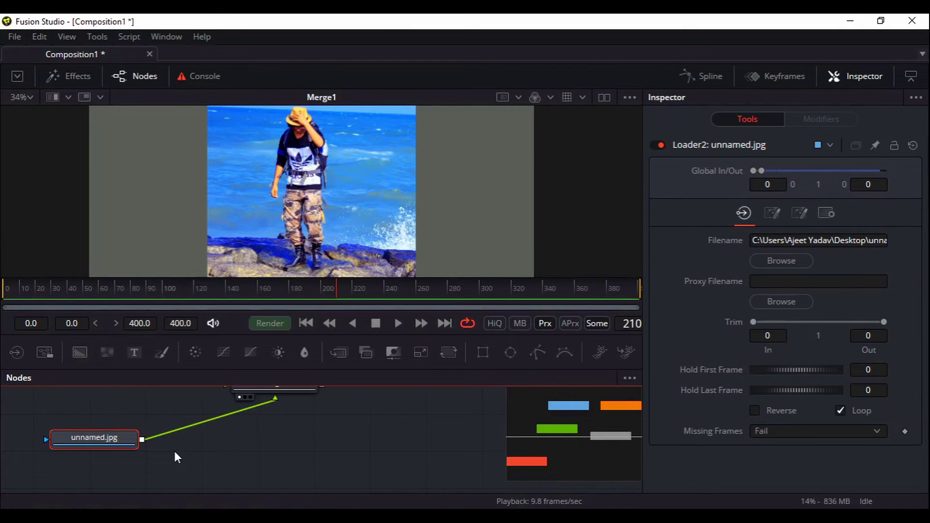
pyautogui.hotkey('shift', 'space')
pyautogui.write('re')
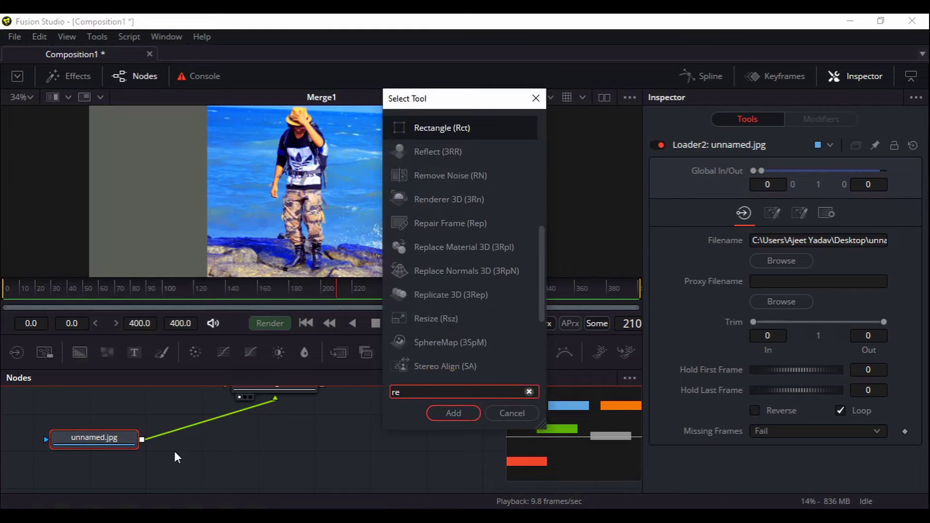
pyautogui.write('s')
pyautogui.press('Return')
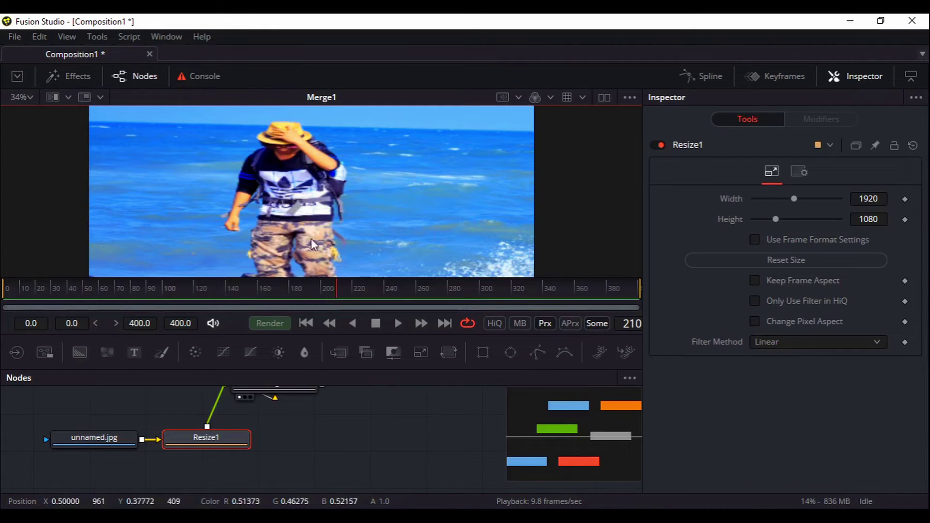
# Set the apply mode of Merge1 to Multiply.
pyautogui.scroll(2, 359, 425)
pyautogui.moveTo(281, 443); pyautogui.dragTo(304, 444)
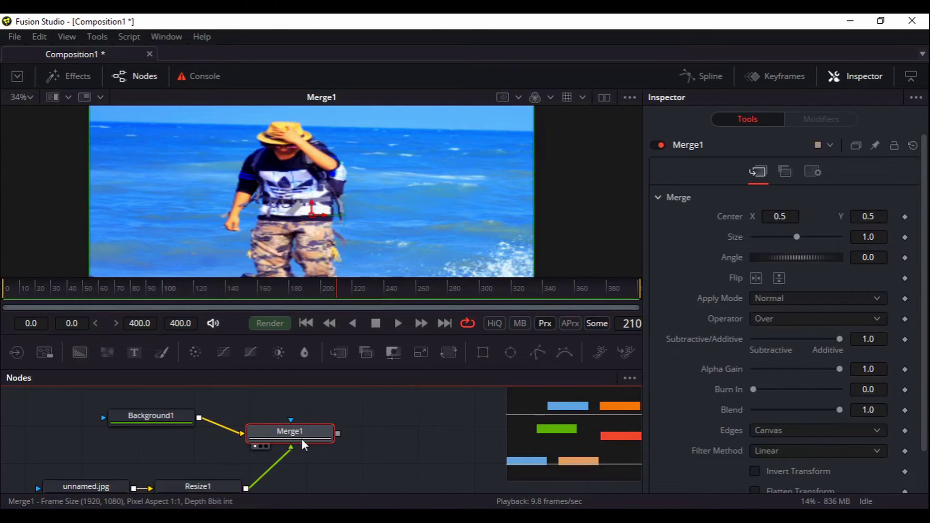
pyautogui.click(779, 305)
pyautogui.click(789, 333)
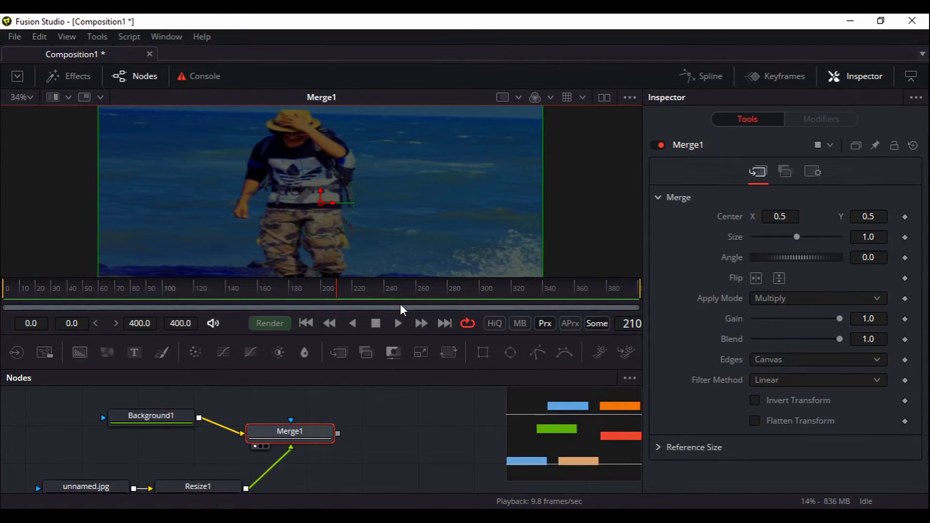
# Feed Merge1 into the planar tracker's corner pin and set the corner pin's apply mode to Normal.
pyautogui.moveTo(399, 409); pyautogui.dragTo(383, 236)
pyautogui.click(232, 422)
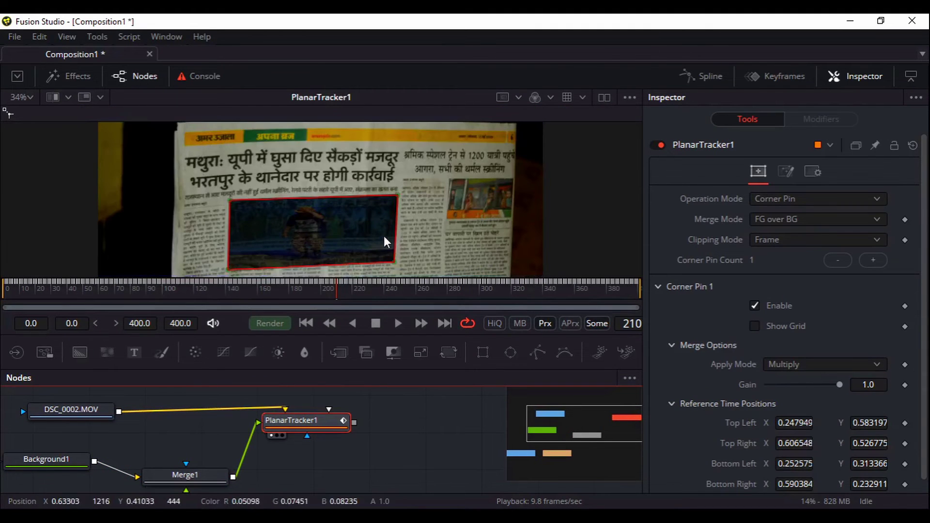
pyautogui.click(816, 367)
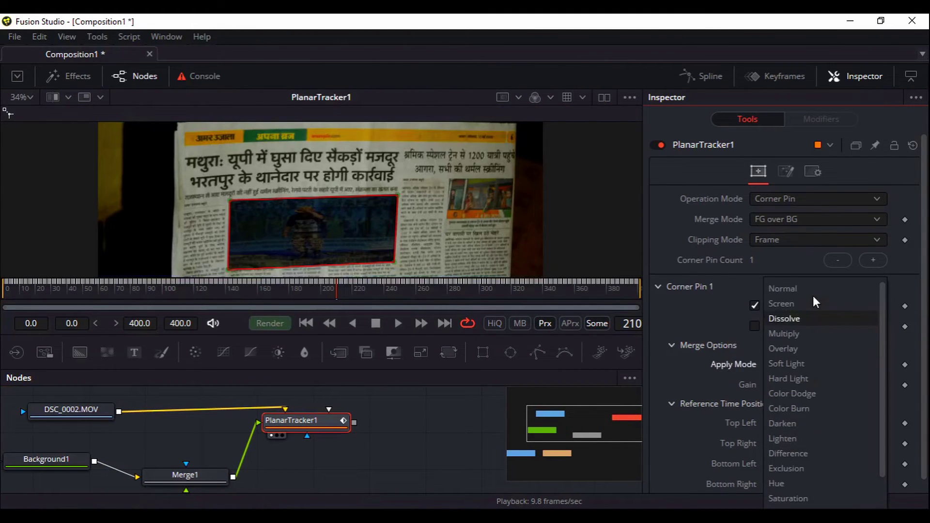
pyautogui.click(813, 292)
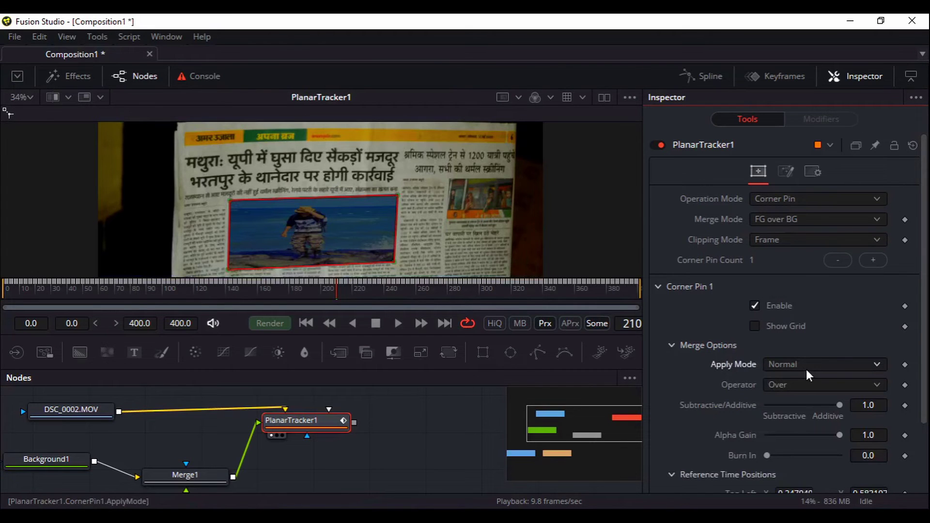
# Hide the corner pin outline and play the corner-pinned composite from the first frame to check it.
pyautogui.click(428, 448)
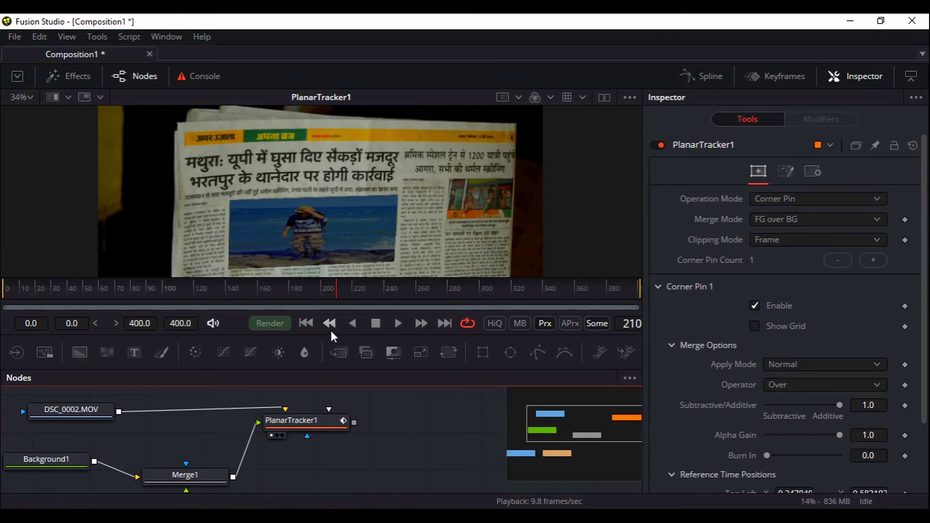
pyautogui.click(306, 324)
pyautogui.click(396, 324)
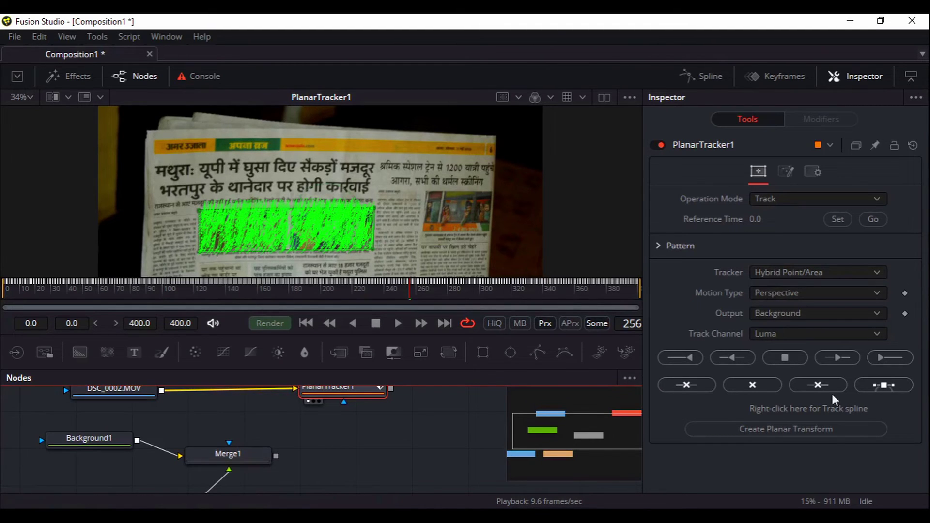
# Create a Planar Transform from the planar tracker's track and place it beside Merge1.
pyautogui.click(817, 431)
pyautogui.moveTo(138, 447); pyautogui.dragTo(383, 453)
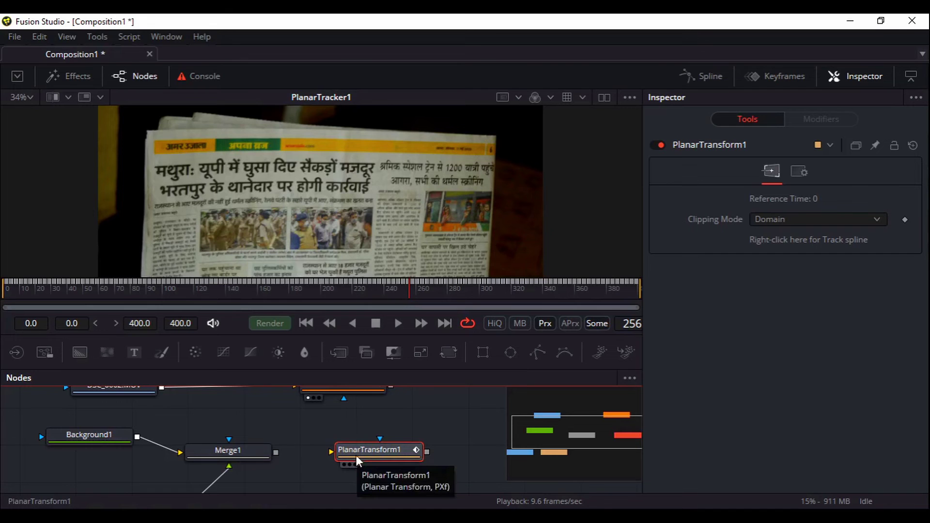
pyautogui.moveTo(406, 429); pyautogui.dragTo(290, 468)
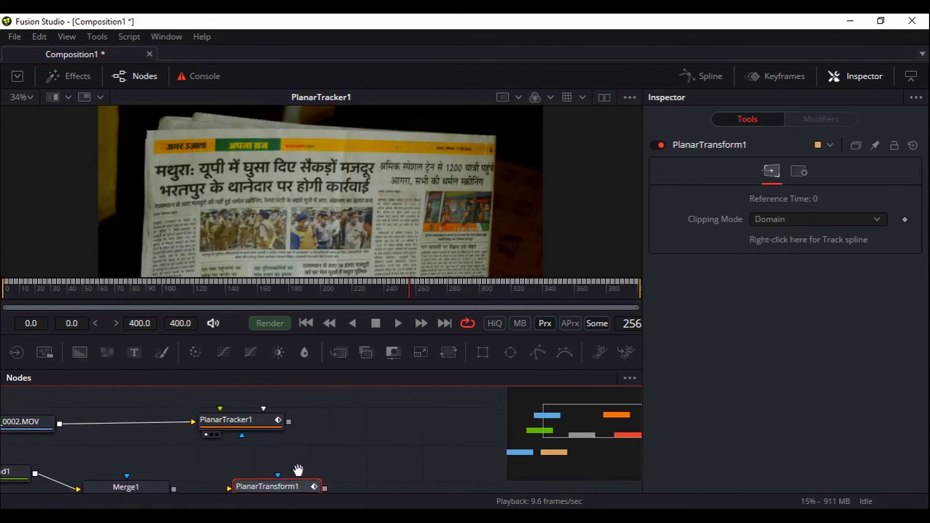
# Detach DSC_0002.MOV from the planar tracker and place it above Merge1, leaving free space between Merge1 and the Planar Transform.
pyautogui.click(237, 422)
pyautogui.moveTo(218, 423)
pyautogui.mouseDown()
pyautogui.moveTo(238, 427)
pyautogui.moveTo(227, 410)
pyautogui.mouseUp()
pyautogui.moveTo(19, 429); pyautogui.dragTo(278, 259)
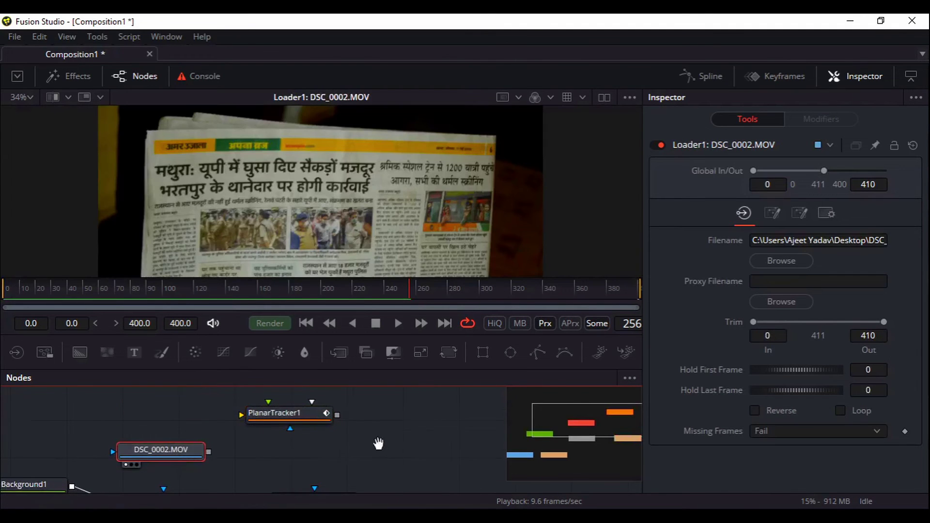
pyautogui.moveTo(376, 442); pyautogui.dragTo(312, 380)
pyautogui.moveTo(338, 414); pyautogui.dragTo(349, 444)
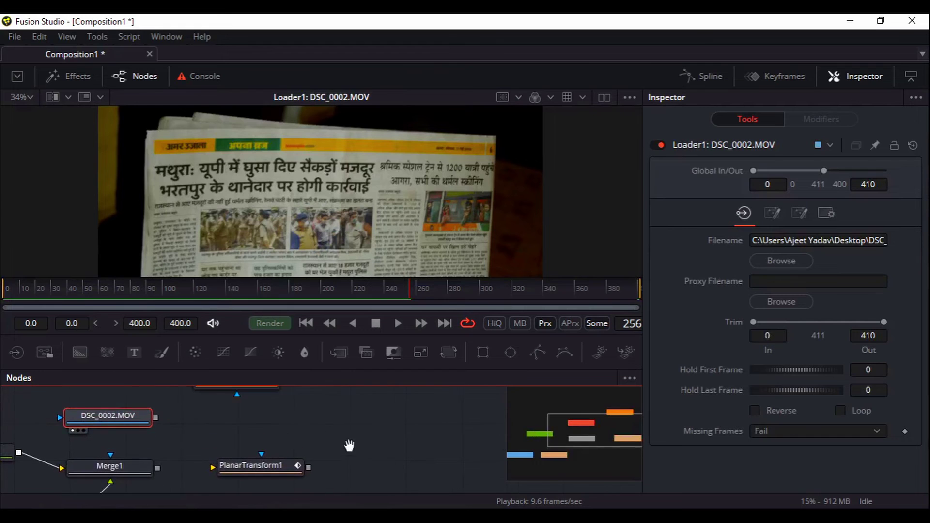
pyautogui.moveTo(268, 466); pyautogui.dragTo(331, 455)
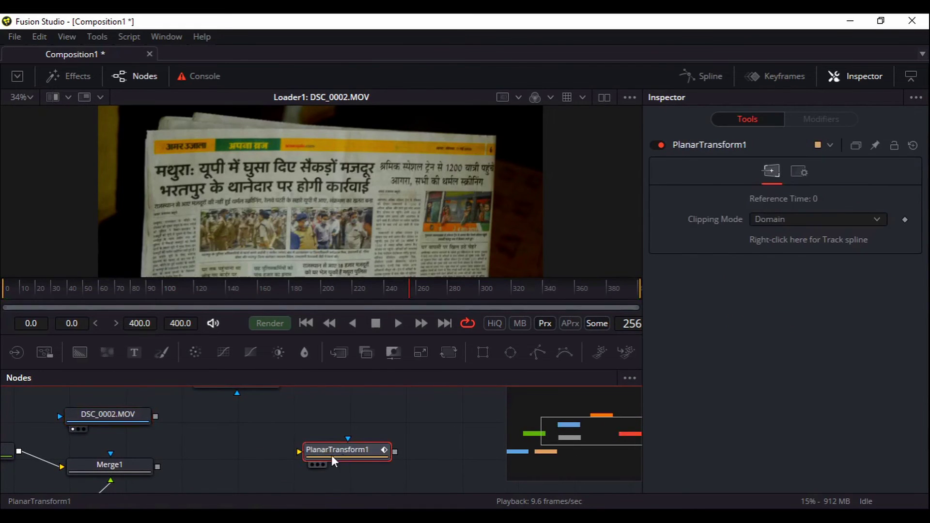
pyautogui.moveTo(109, 414); pyautogui.dragTo(135, 420)
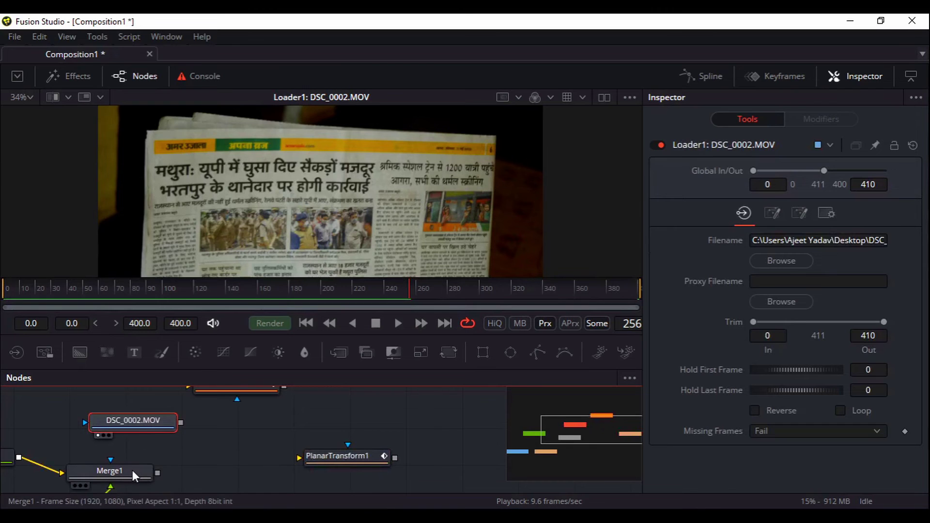
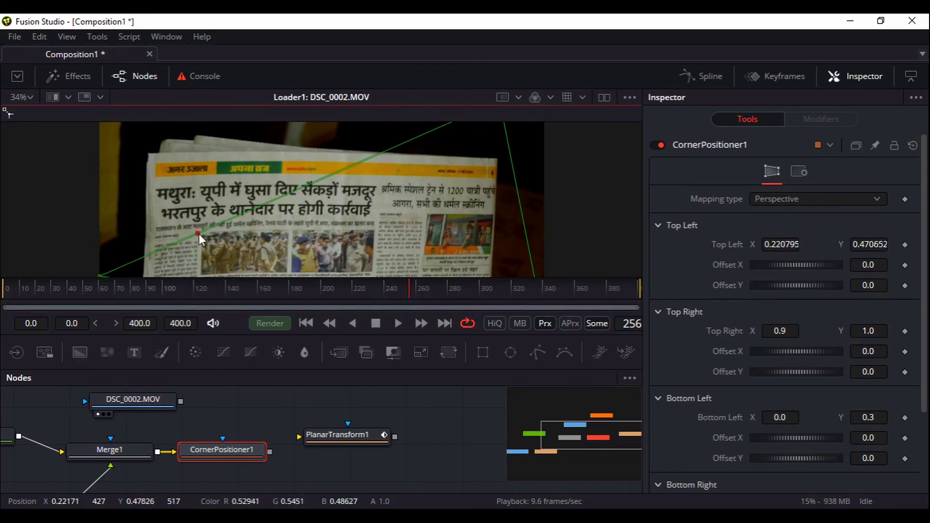
# Position the Corner Positioner's four corners around the two photos on the newspaper.
pyautogui.scroll(-3, 232, 250)
pyautogui.scroll(3, 235, 236)
pyautogui.scroll(2, 383, 182)
pyautogui.moveTo(453, 139); pyautogui.dragTo(382, 241)
pyautogui.scroll(-3, 411, 111)
pyautogui.moveTo(399, 123); pyautogui.dragTo(346, 147)
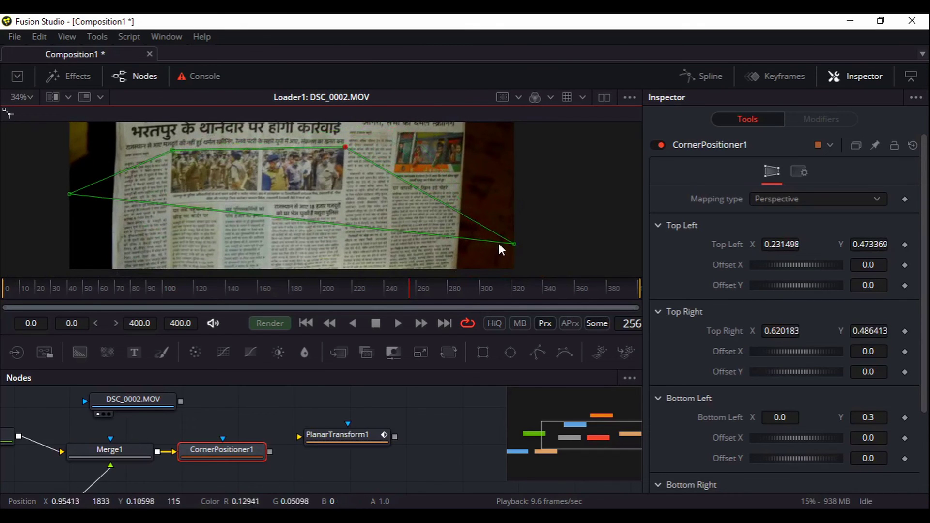
pyautogui.moveTo(513, 243); pyautogui.dragTo(343, 218)
pyautogui.moveTo(70, 194); pyautogui.dragTo(173, 223)
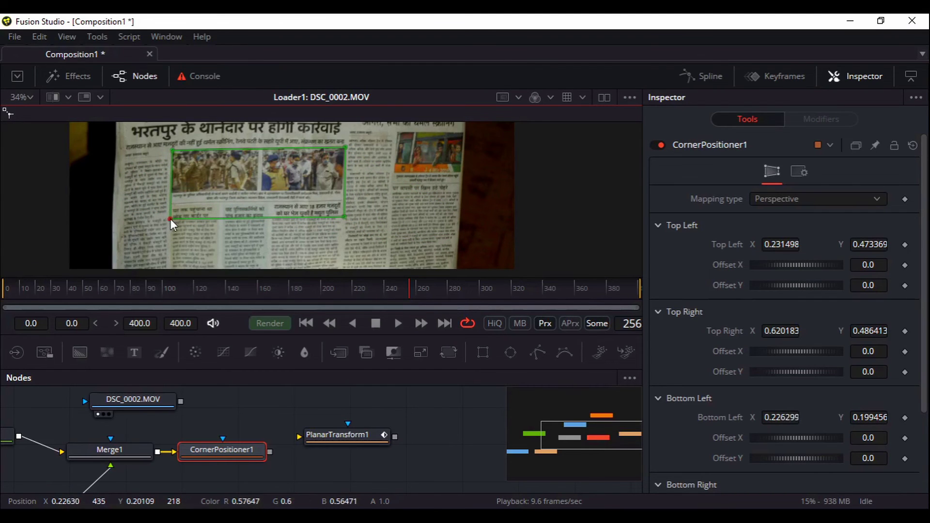
# Connect the Corner Positioner to the Planar Transform's input and move DSC_0002.MOV above the Planar Transform.
pyautogui.moveTo(137, 400); pyautogui.dragTo(186, 421)
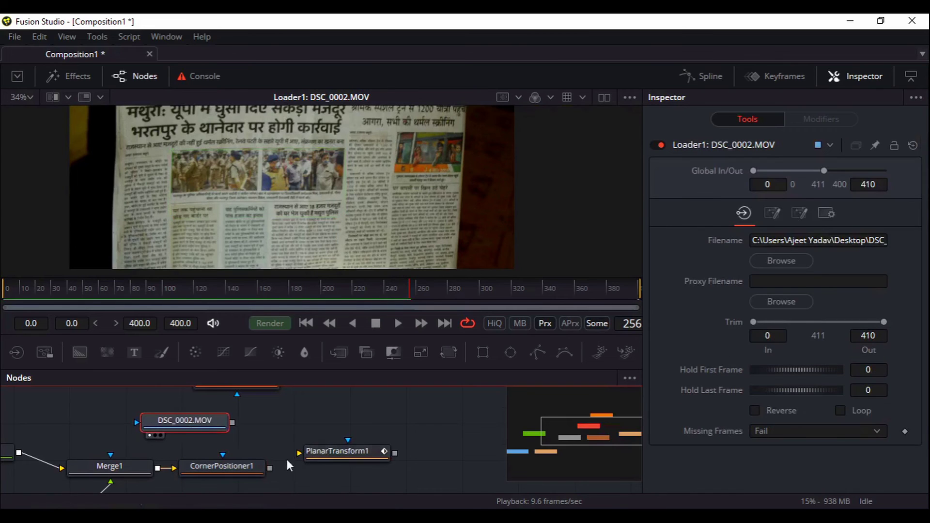
pyautogui.moveTo(270, 467); pyautogui.dragTo(355, 469)
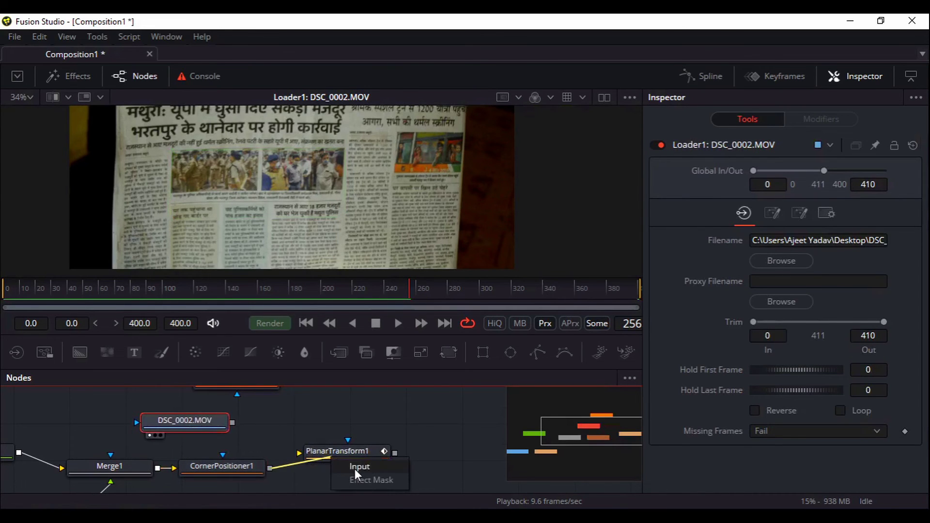
pyautogui.click(355, 469)
pyautogui.moveTo(213, 422); pyautogui.dragTo(361, 407)
pyautogui.moveTo(437, 428); pyautogui.dragTo(335, 439)
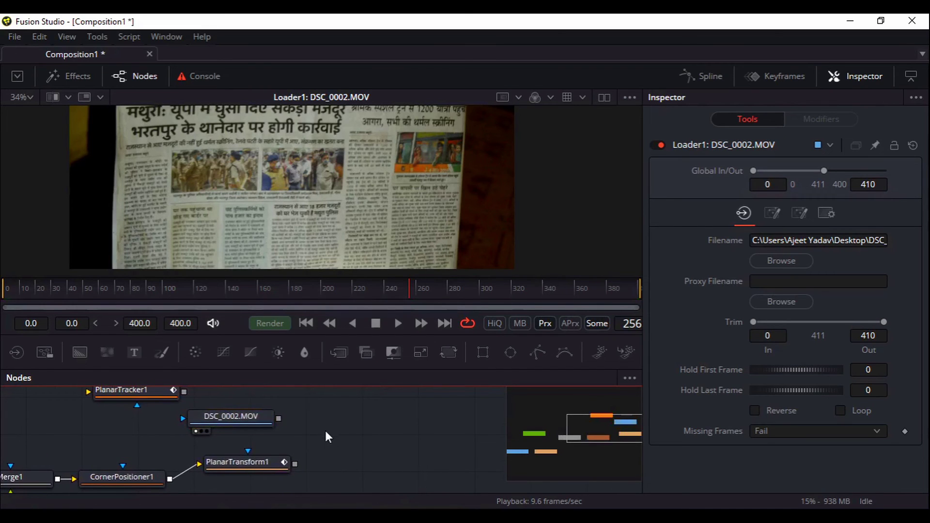
# Add a second Merge node beside DSC_0002.MOV and connect the video as its background.
pyautogui.hotkey('shift', 'space')
pyautogui.write('mer')
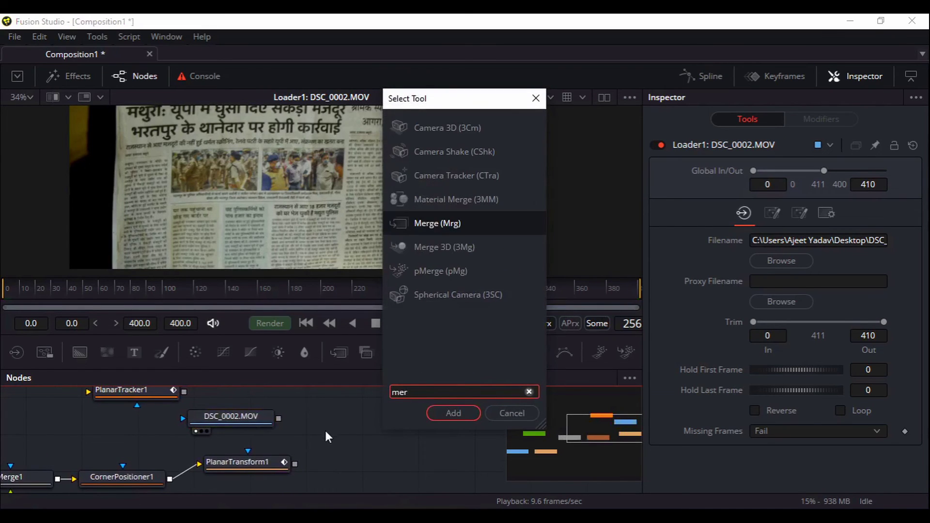
pyautogui.press('Return')
pyautogui.moveTo(324, 431); pyautogui.dragTo(357, 443)
pyautogui.moveTo(279, 418); pyautogui.dragTo(362, 446)
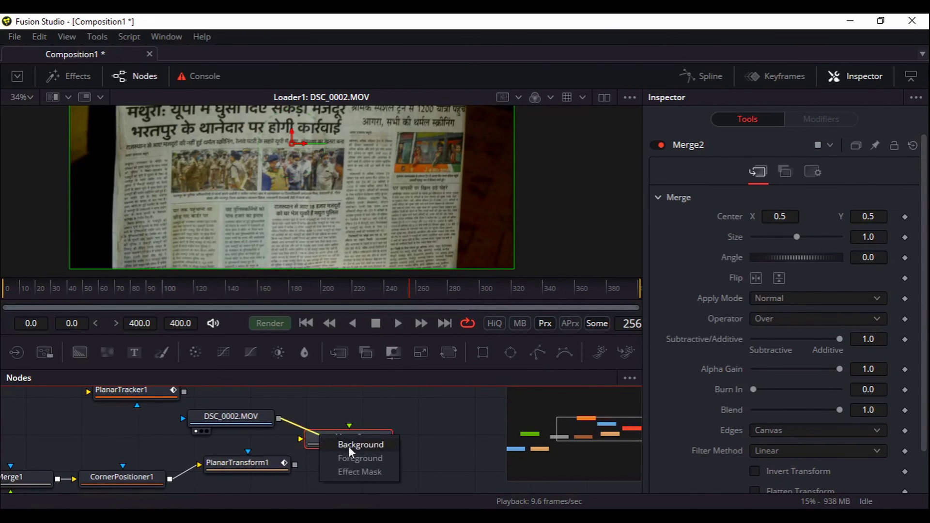
pyautogui.click(349, 446)
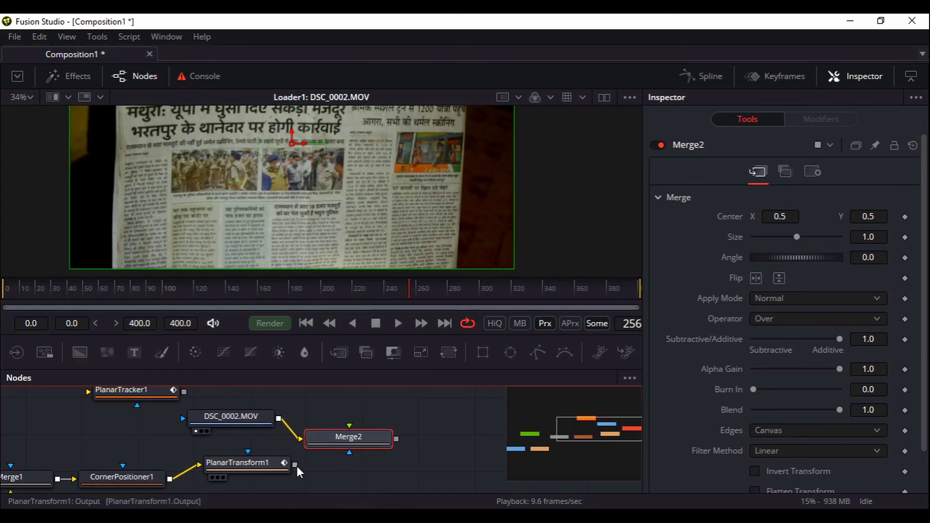
# Connect the Planar Transform to Merge2's foreground and show Merge2 in the viewer.
pyautogui.moveTo(295, 465); pyautogui.dragTo(336, 443)
pyautogui.click(370, 467)
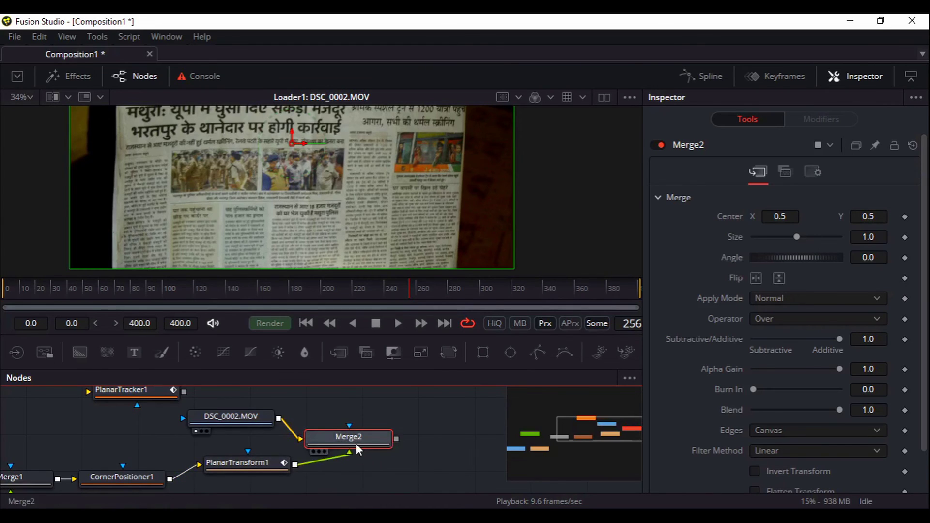
pyautogui.press('1')
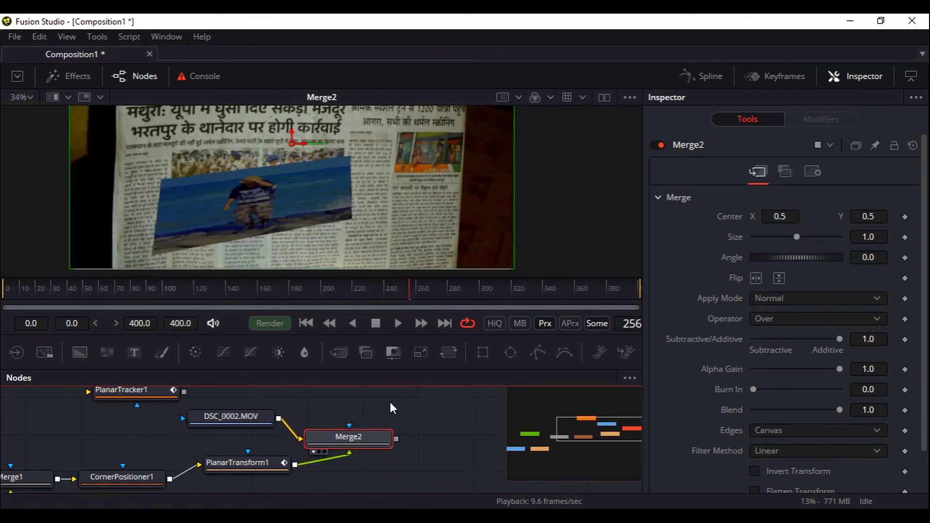
# Move the Corner Positioner's top left corner onto the upper-left corner of the newspaper photos.
pyautogui.scroll(-2, 401, 441)
pyautogui.scroll(2, 404, 443)
pyautogui.click(251, 464)
pyautogui.scroll(-1, 252, 469)
pyautogui.click(251, 466)
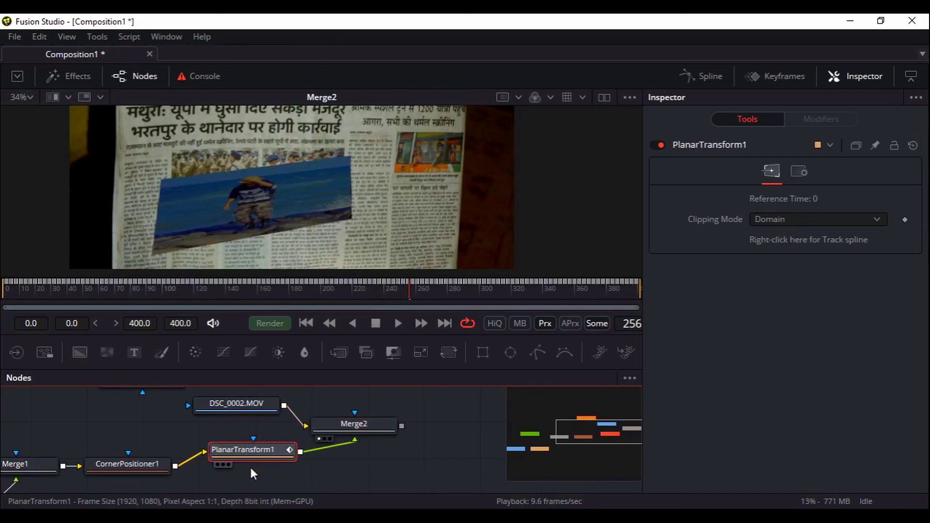
pyautogui.click(128, 463)
pyautogui.scroll(-1, 127, 461)
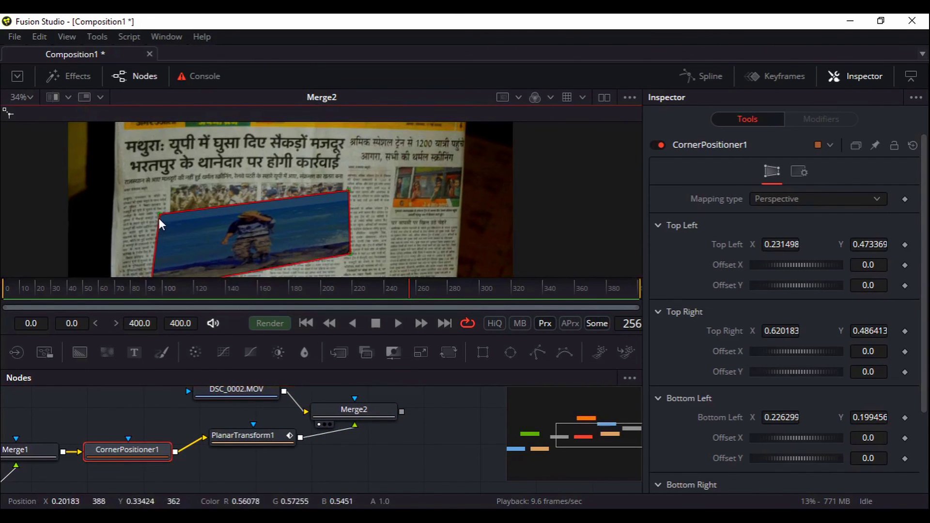
pyautogui.moveTo(162, 216); pyautogui.dragTo(169, 185)
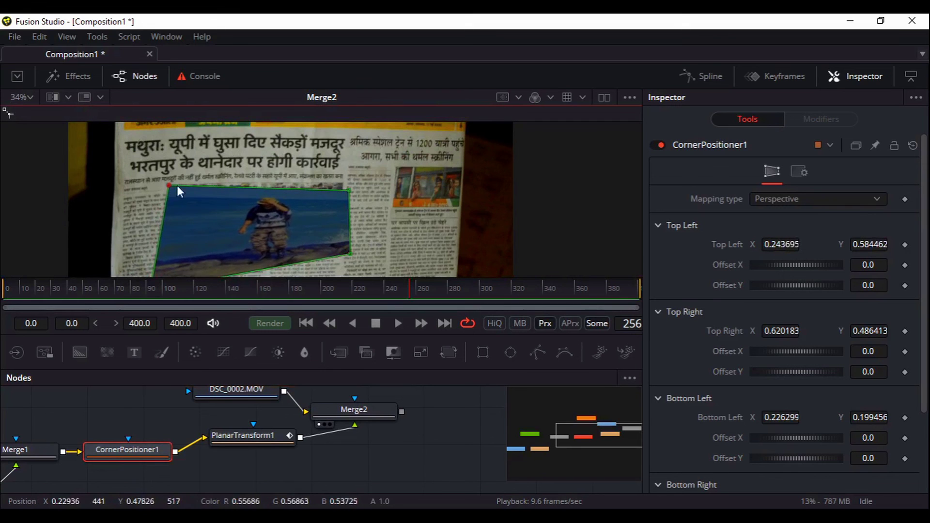
# Go to the first frame and fit the Corner Positioner's remaining corners to the newspaper photo area.
pyautogui.click(306, 322)
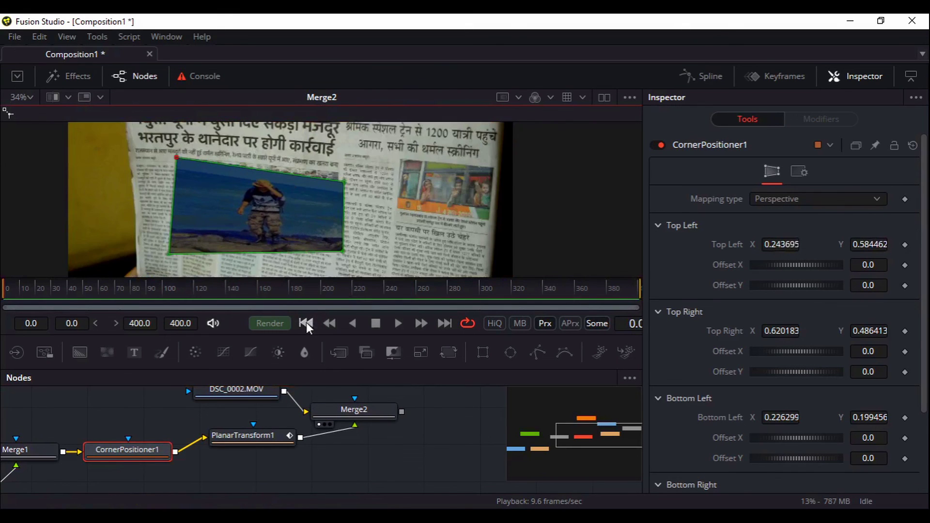
pyautogui.moveTo(344, 183)
pyautogui.mouseDown()
pyautogui.moveTo(338, 173)
pyautogui.moveTo(341, 182)
pyautogui.mouseUp()
pyautogui.moveTo(342, 214)
pyautogui.mouseDown()
pyautogui.moveTo(289, 203)
pyautogui.moveTo(334, 187)
pyautogui.moveTo(343, 226)
pyautogui.mouseUp()
pyautogui.moveTo(225, 245); pyautogui.dragTo(240, 212)
# Hide the corner controls and play the Merge2 result to check that the image follows the newspaper.
pyautogui.click(422, 423)
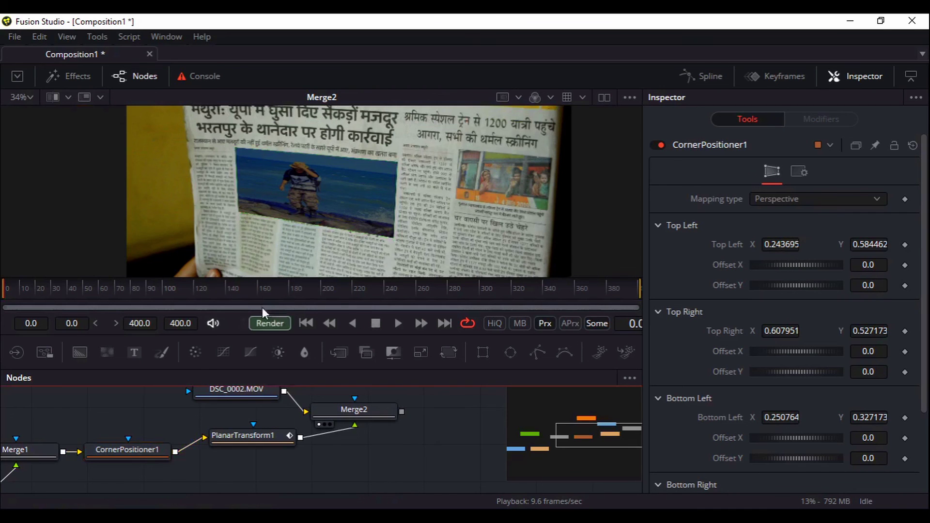
pyautogui.click(403, 324)
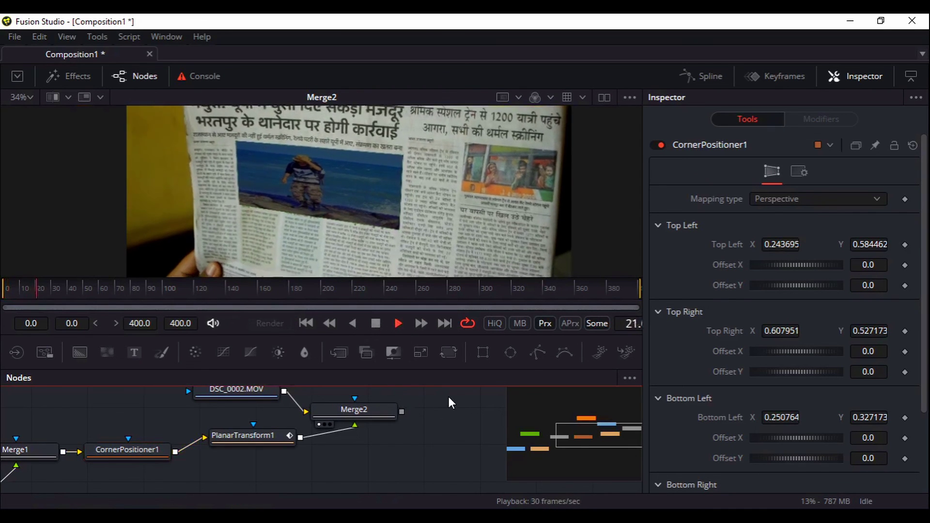